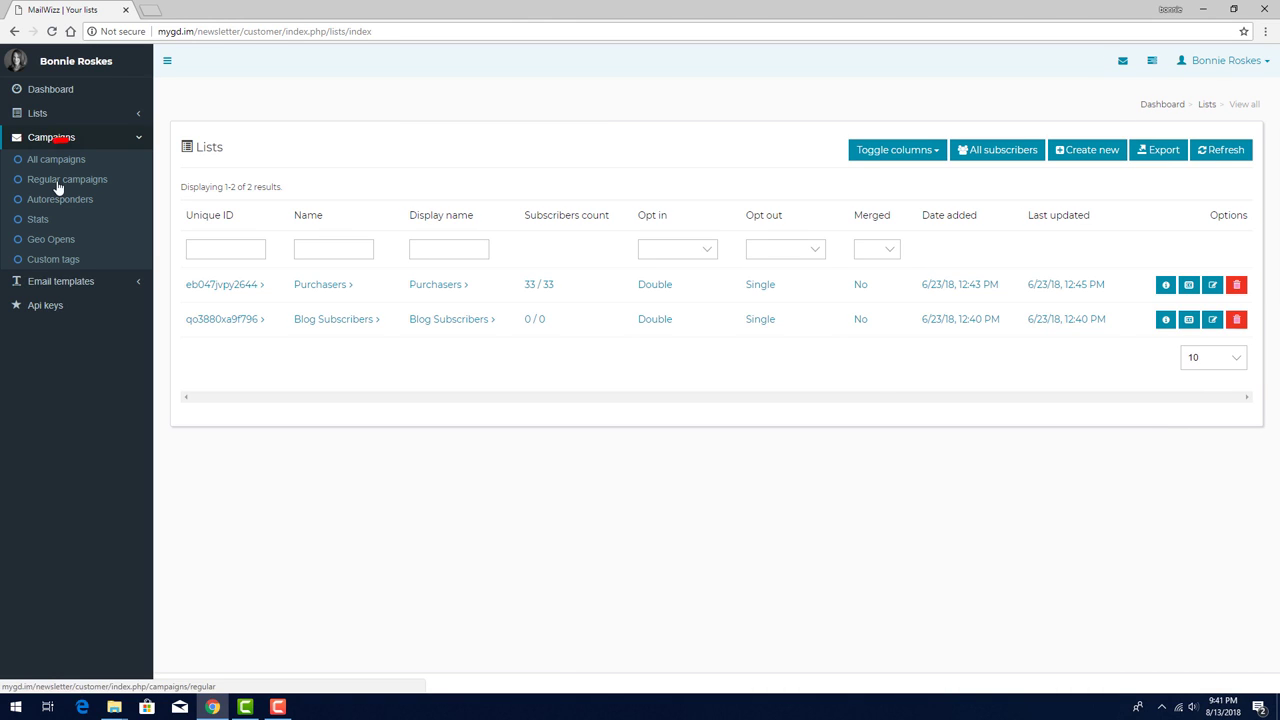
- Start a new campaign from the list of all campaigns, with its type set to Regular
{"action": "left_click", "coordinate": [73, 168]}
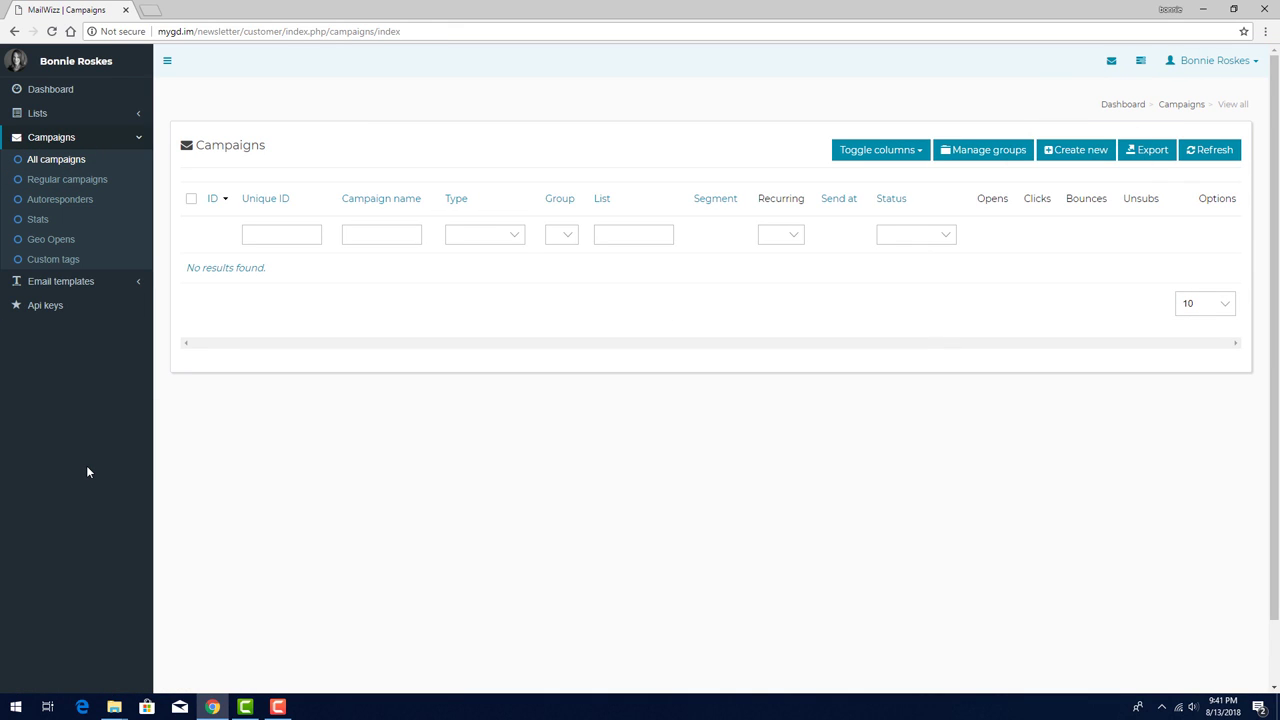
{"action": "left_click", "coordinate": [1051, 159]}
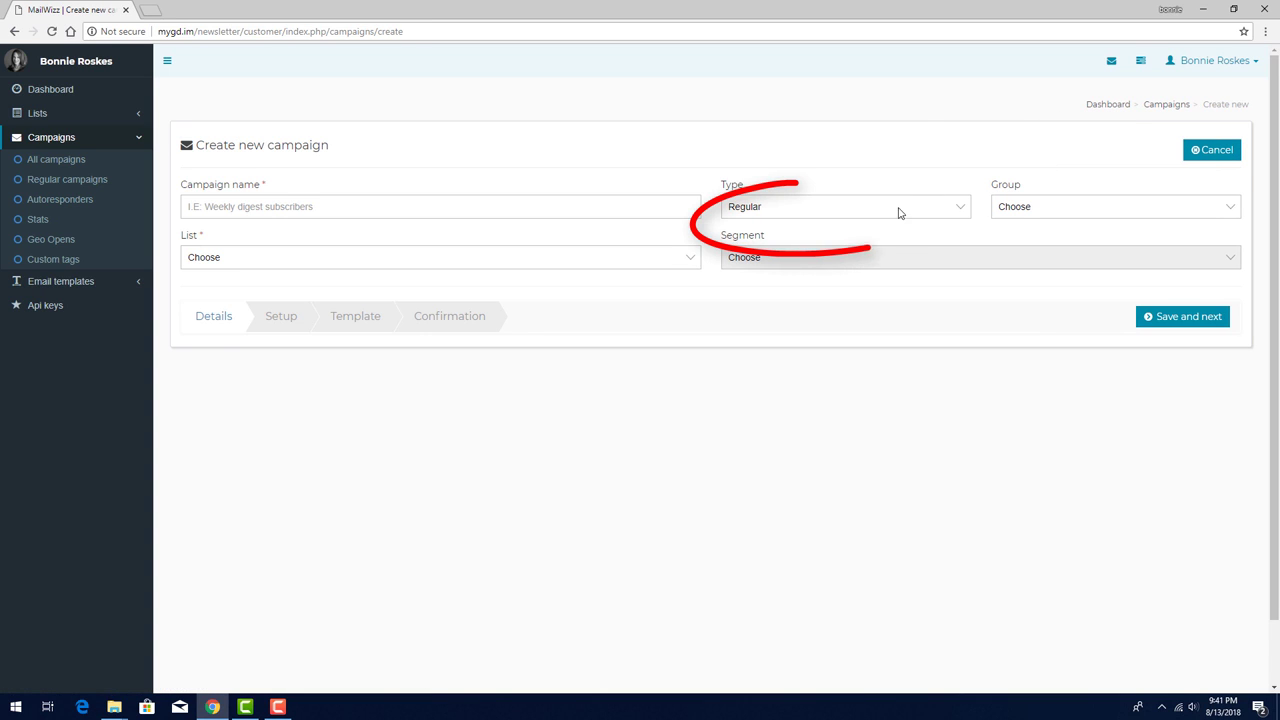
{"action": "left_click", "coordinate": [897, 209]}
{"action": "left_click", "coordinate": [854, 225]}
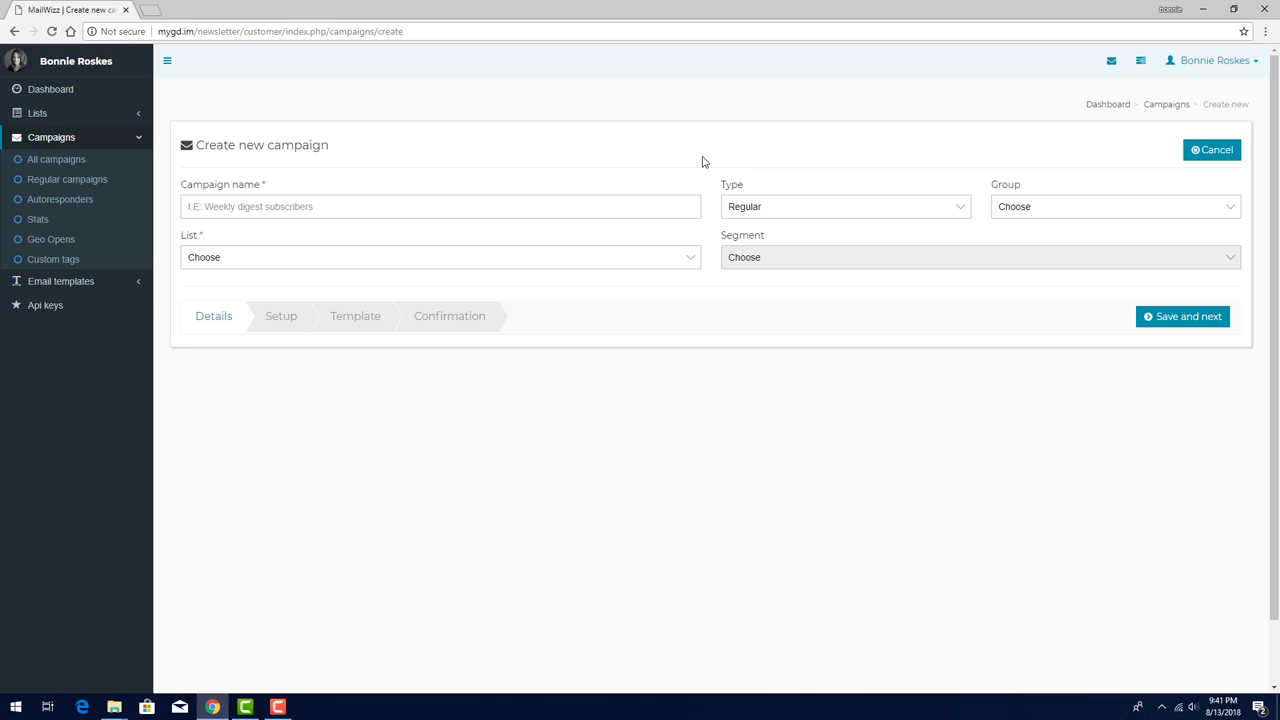
- Name the campaign Summer Sale, assign it to the Purchasers list, and save the details to continue to setup
{"action": "left_click", "coordinate": [637, 203]}
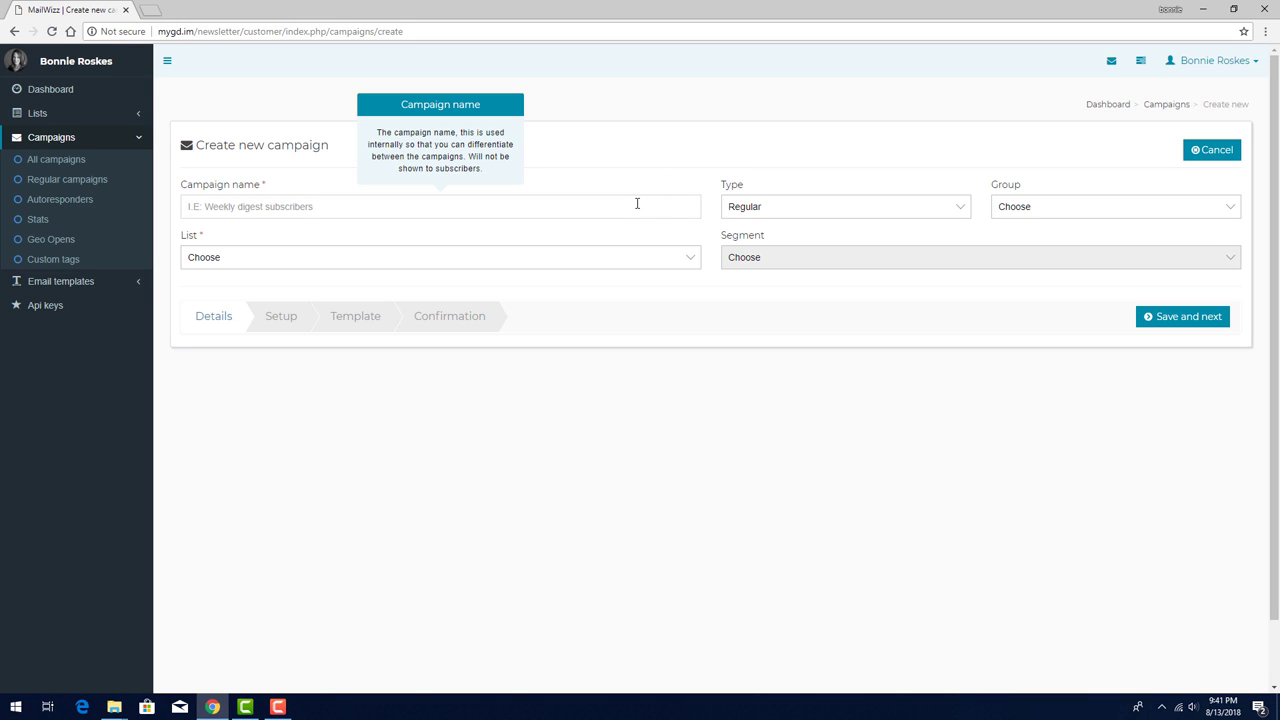
{"action": "type", "text": "Summer Sale"}
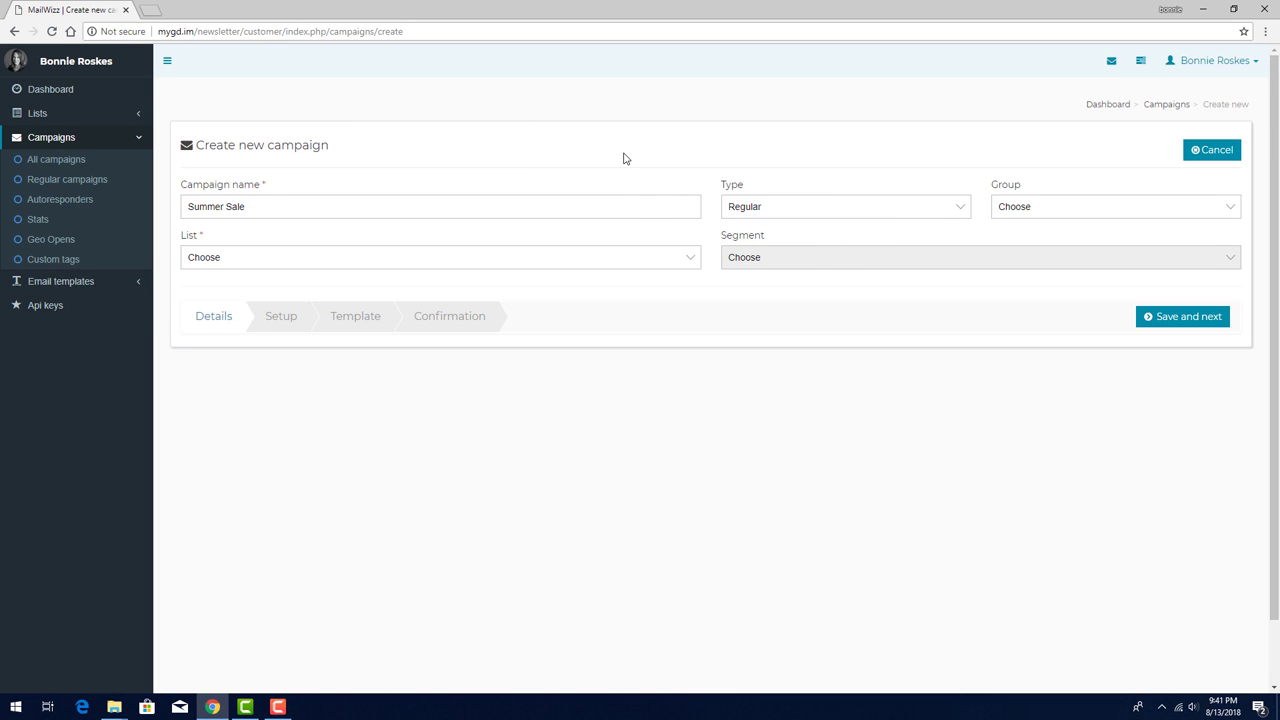
{"action": "left_click", "coordinate": [410, 258]}
{"action": "left_click", "coordinate": [387, 287]}
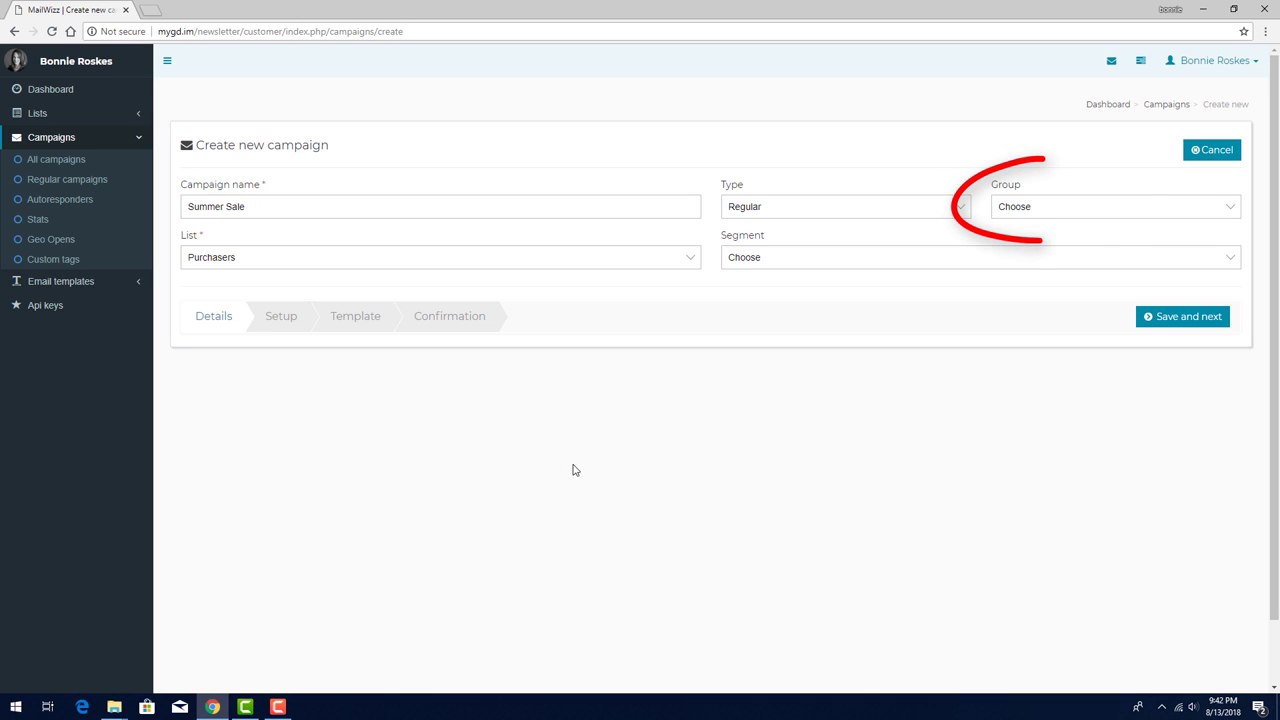
{"action": "left_click", "coordinate": [1153, 319]}
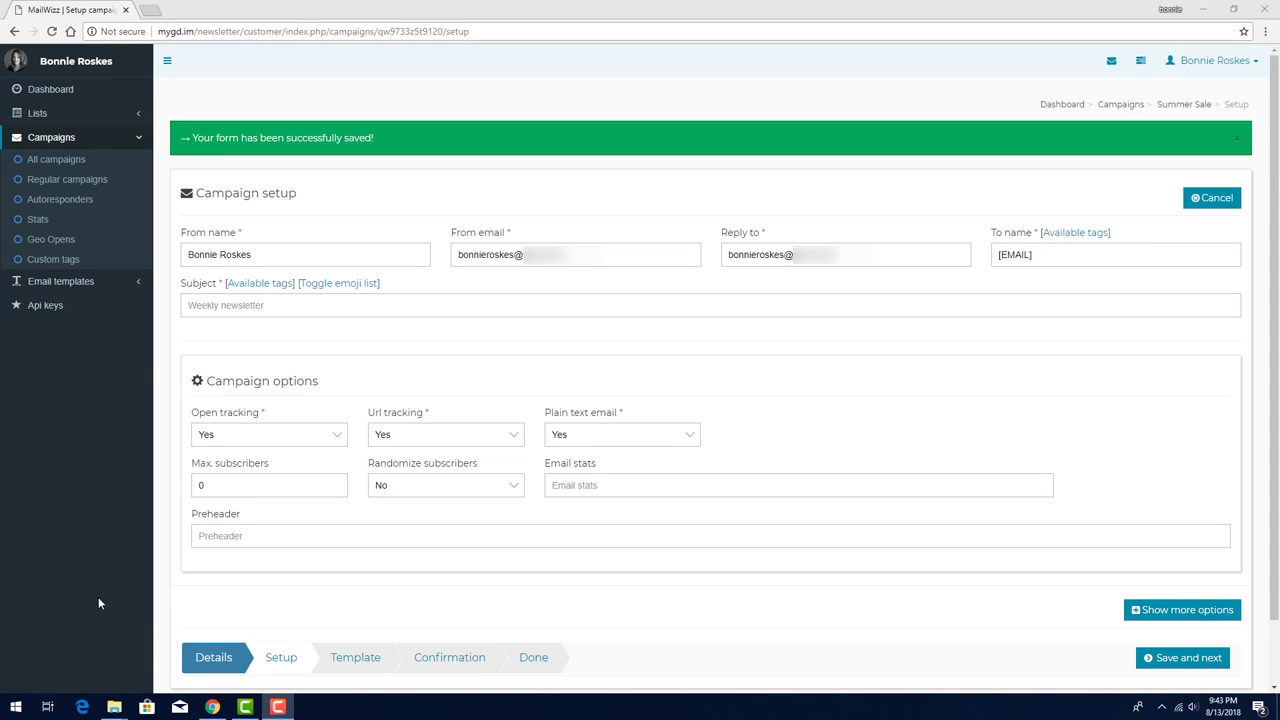
- Find the Summer Sale draft among the regular campaigns and reopen its setup
{"action": "left_click", "coordinate": [37, 165]}
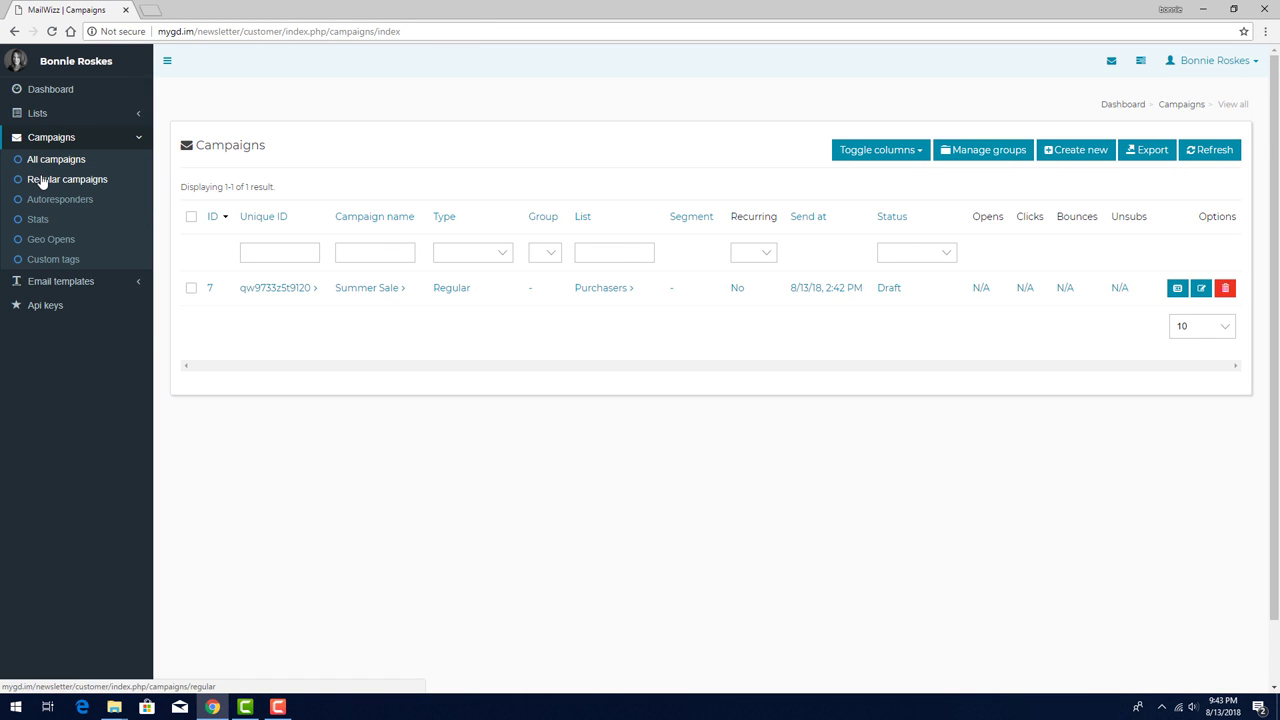
{"action": "left_click", "coordinate": [42, 181]}
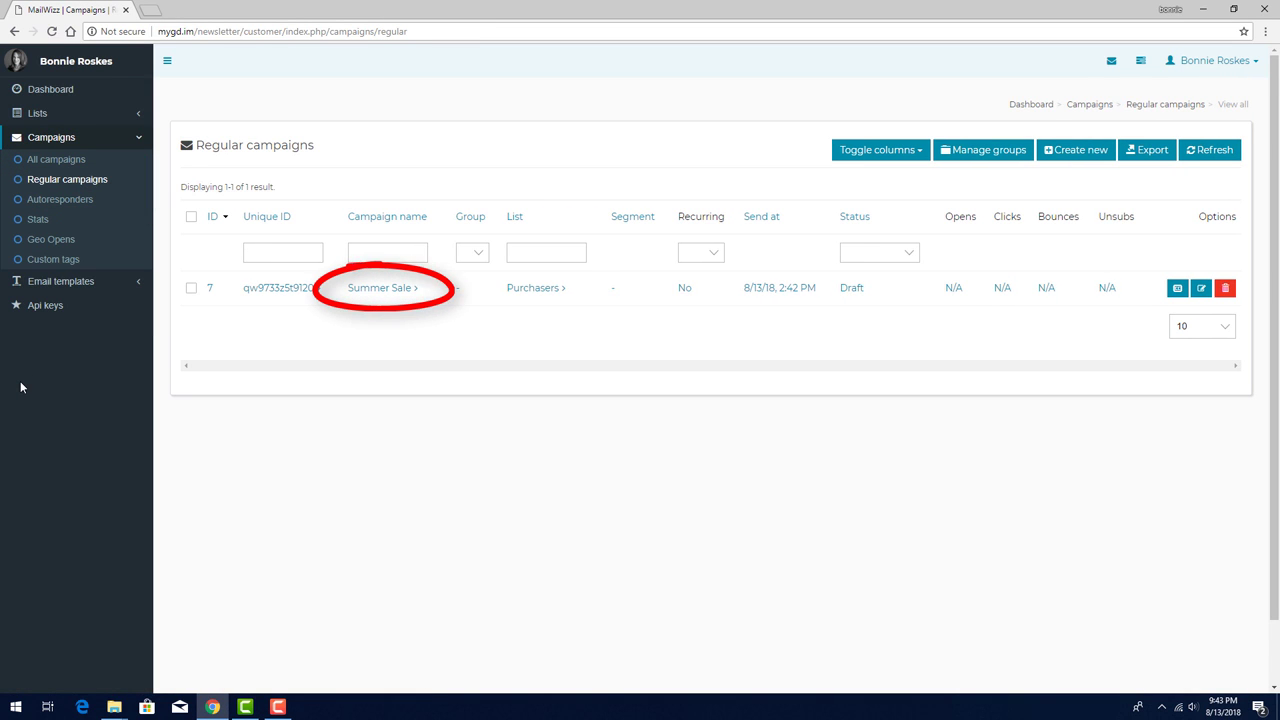
{"action": "left_click", "coordinate": [380, 288]}
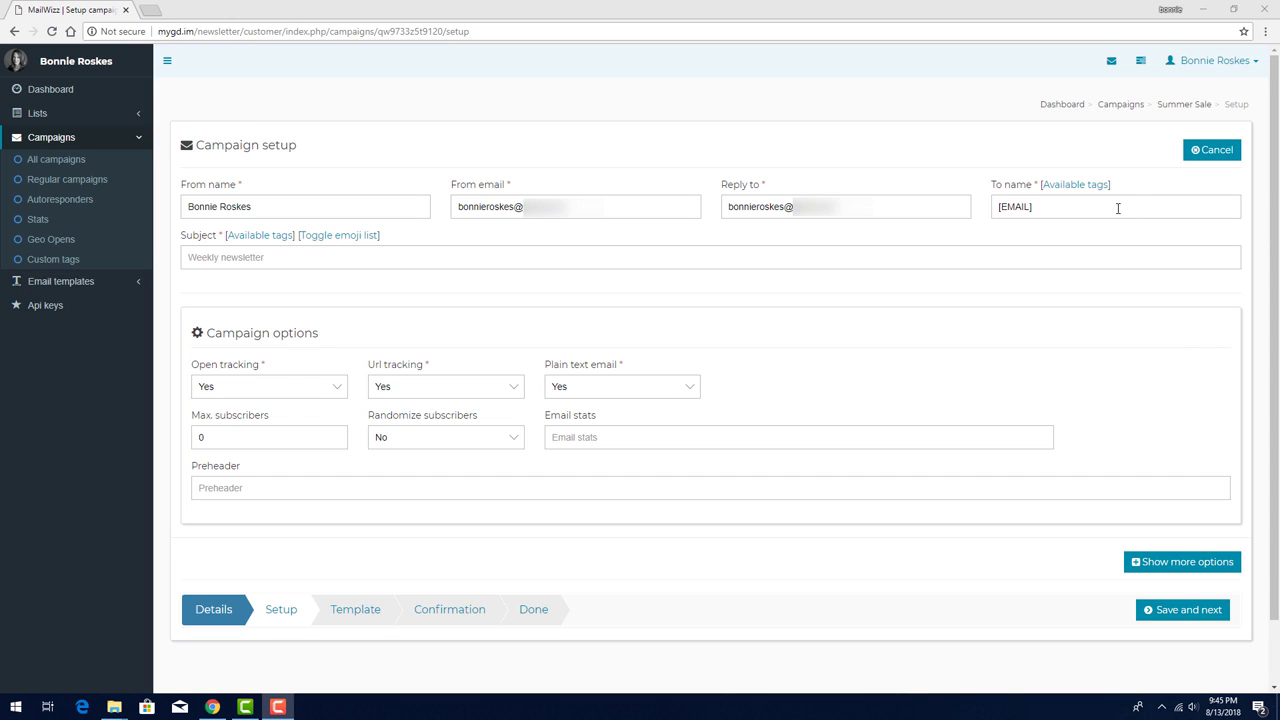
- Replace the campaign's To name with "Valued Customer"
{"action": "left_click_drag", "start_coordinate": [1117, 206], "coordinate": [988, 206]}
{"action": "type", "text": "Valued "}
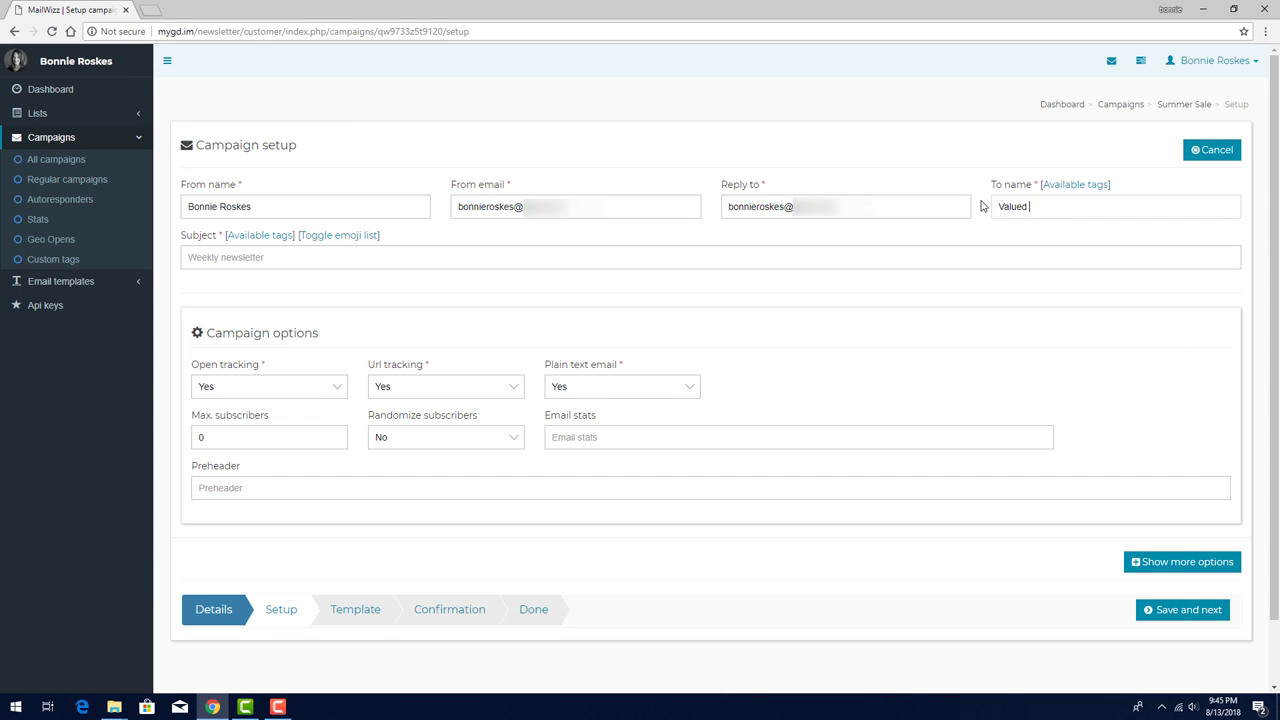
{"action": "type", "text": "Customer"}
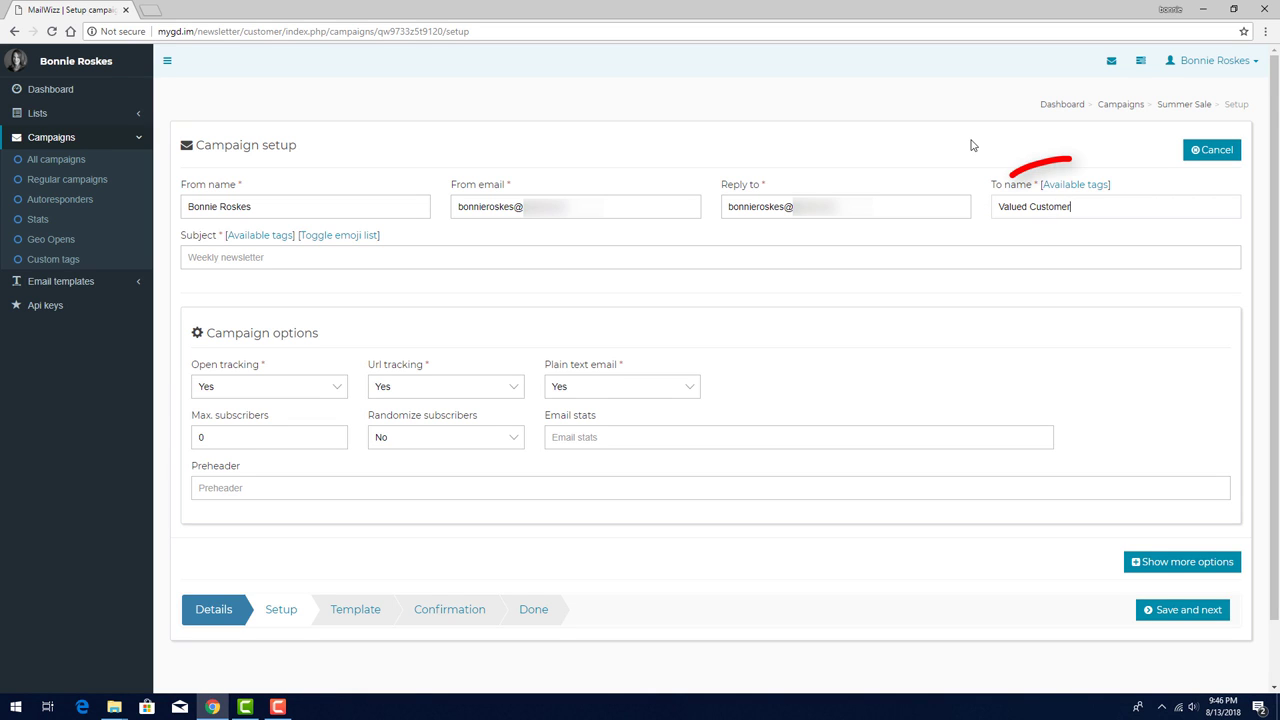
- Look through the tags available for the To name and replace its text with the copied [FNAME] tag
{"action": "left_click", "coordinate": [1071, 193]}
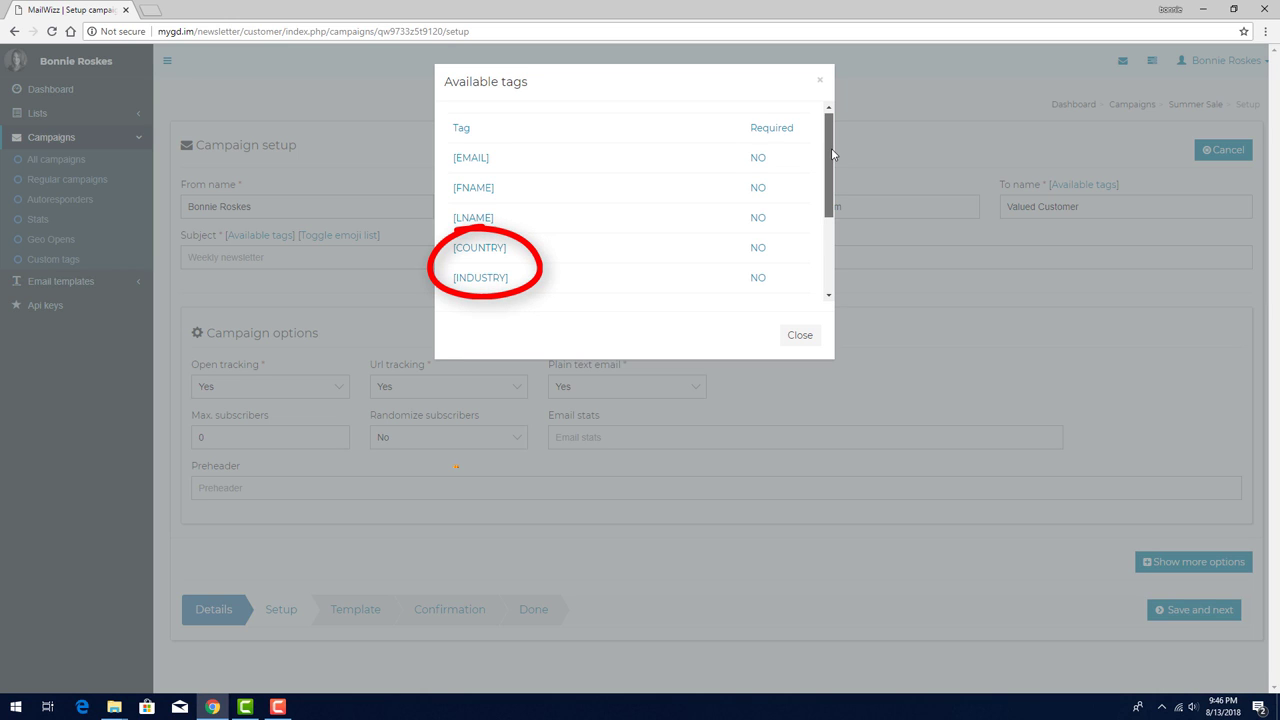
{"action": "left_click_drag", "start_coordinate": [831, 148], "coordinate": [839, 246]}
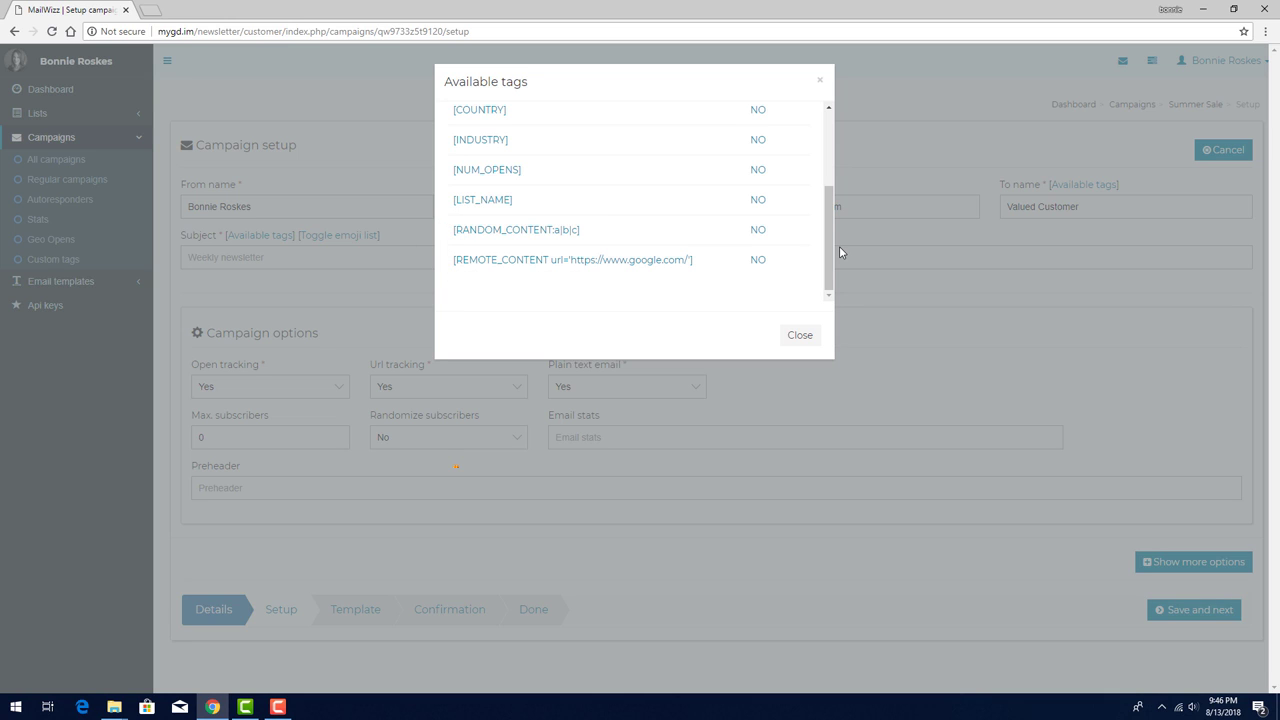
{"action": "scroll", "coordinate": [820, 163], "scroll_direction": "up", "scroll_amount": 2}
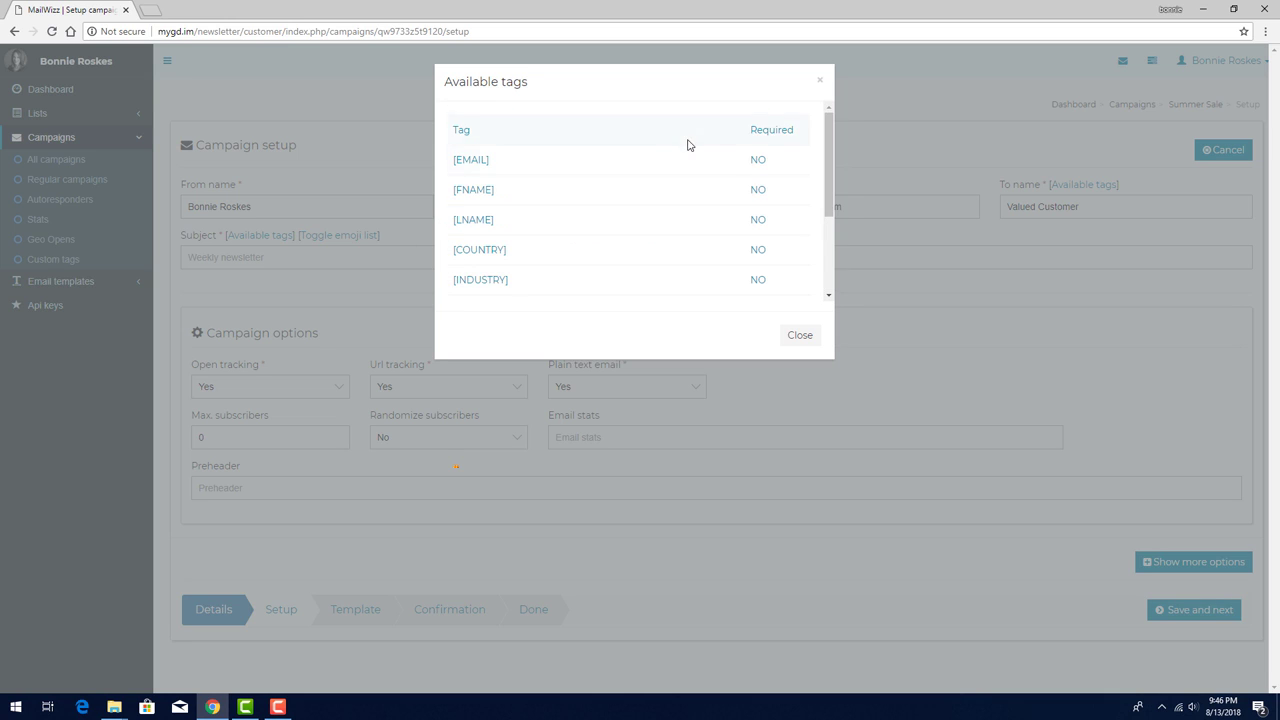
{"action": "left_click_drag", "start_coordinate": [496, 190], "coordinate": [454, 194]}
{"action": "key", "text": "ctrl+c"}
{"action": "left_click", "coordinate": [800, 335]}
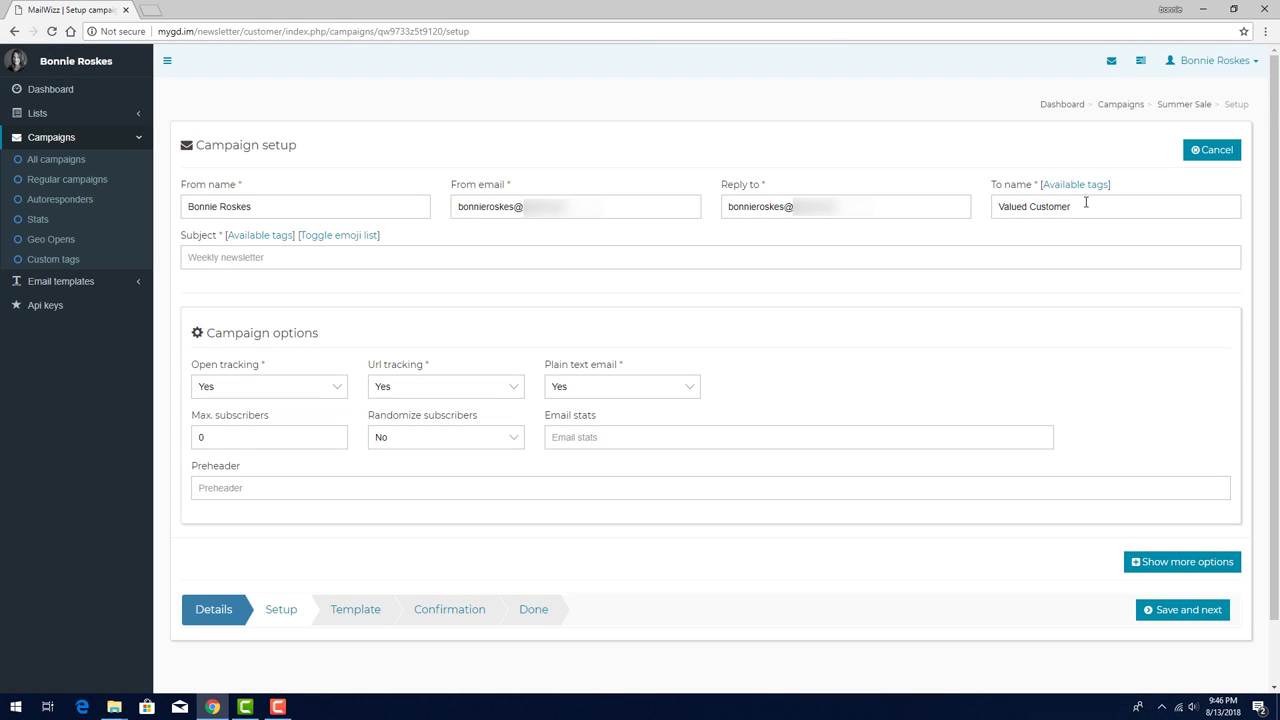
{"action": "left_click_drag", "start_coordinate": [1086, 204], "coordinate": [982, 210]}
{"action": "key", "text": "ctrl+v"}
- Copy the [LNAME] tag from the available tags and add it after [FNAME] in the To name
{"action": "left_click", "coordinate": [1080, 186]}
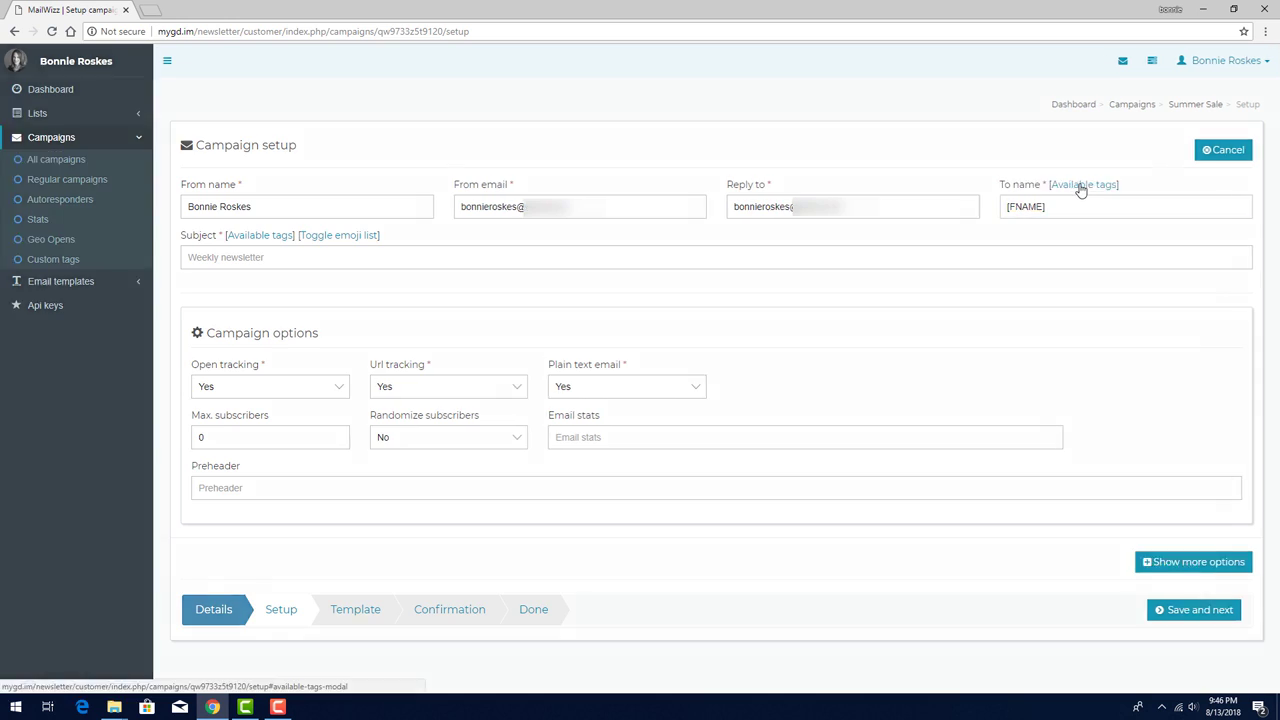
{"action": "left_click_drag", "start_coordinate": [496, 220], "coordinate": [455, 222]}
{"action": "key", "text": "ctrl+c"}
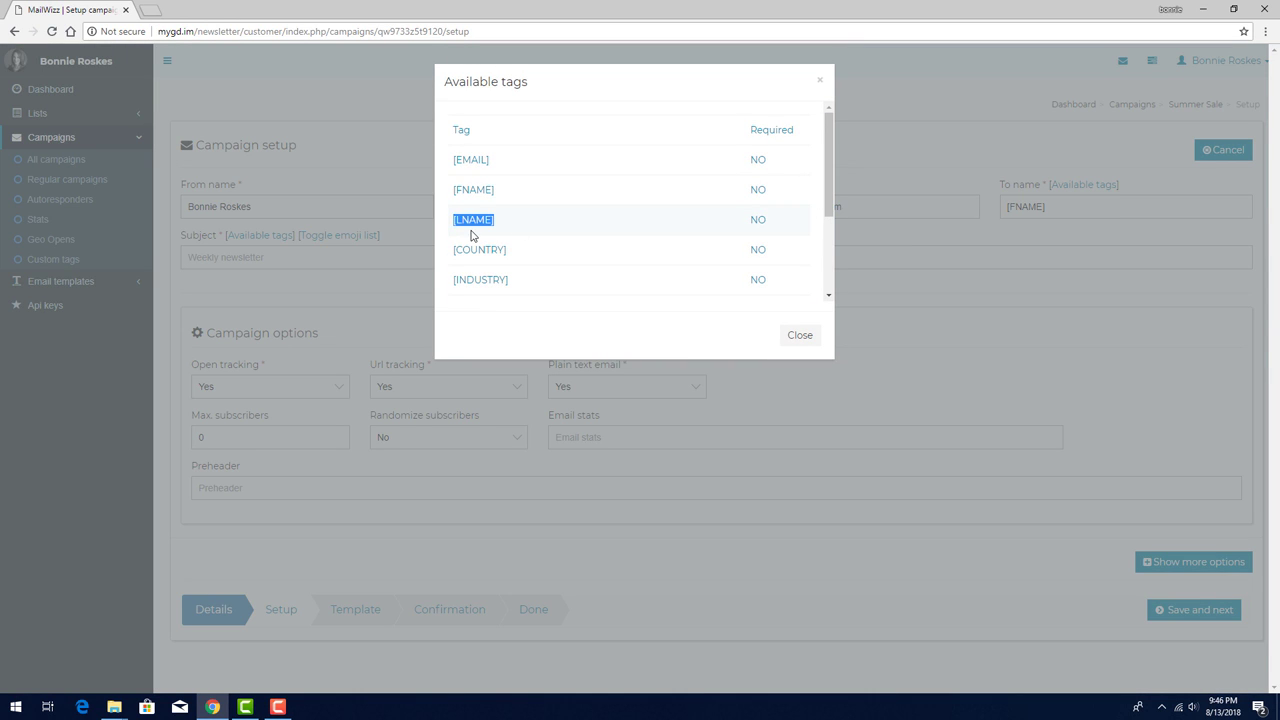
{"action": "left_click", "coordinate": [800, 335]}
{"action": "left_click", "coordinate": [1074, 206]}
{"action": "key", "text": "ctrl+v"}
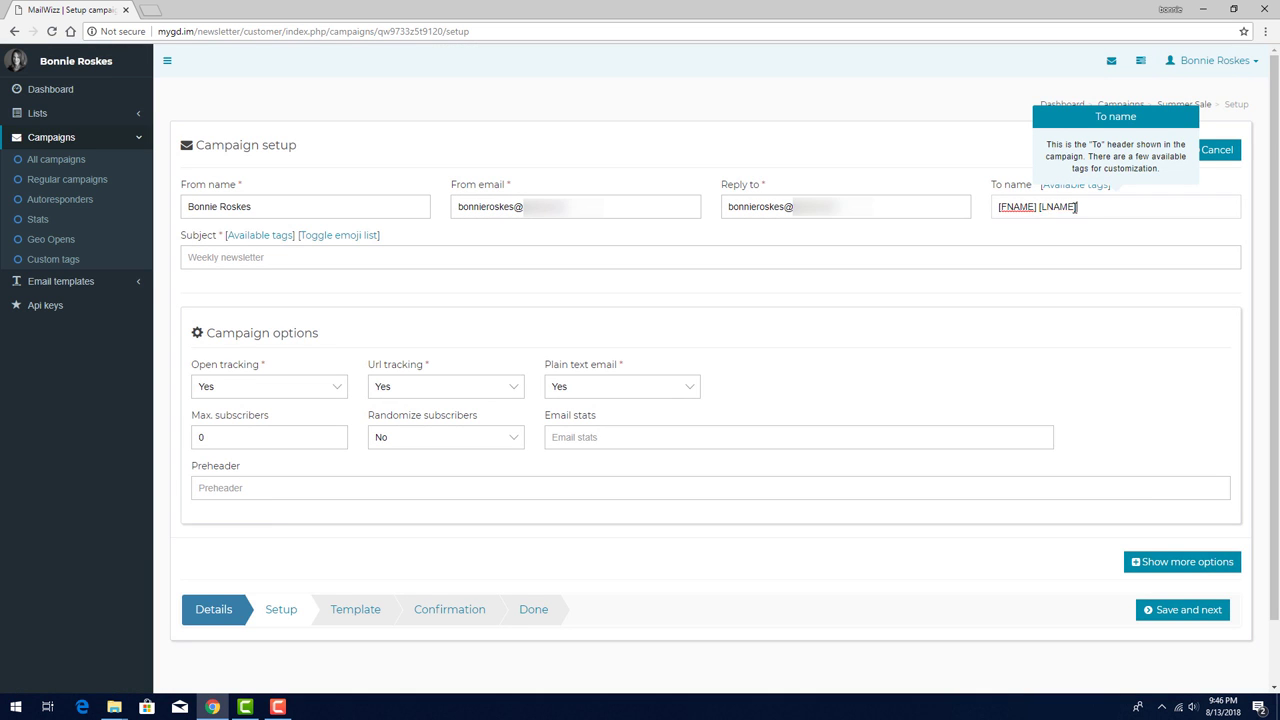
{"action": "type", "text": "`"}
{"action": "left_click", "coordinate": [1200, 243]}
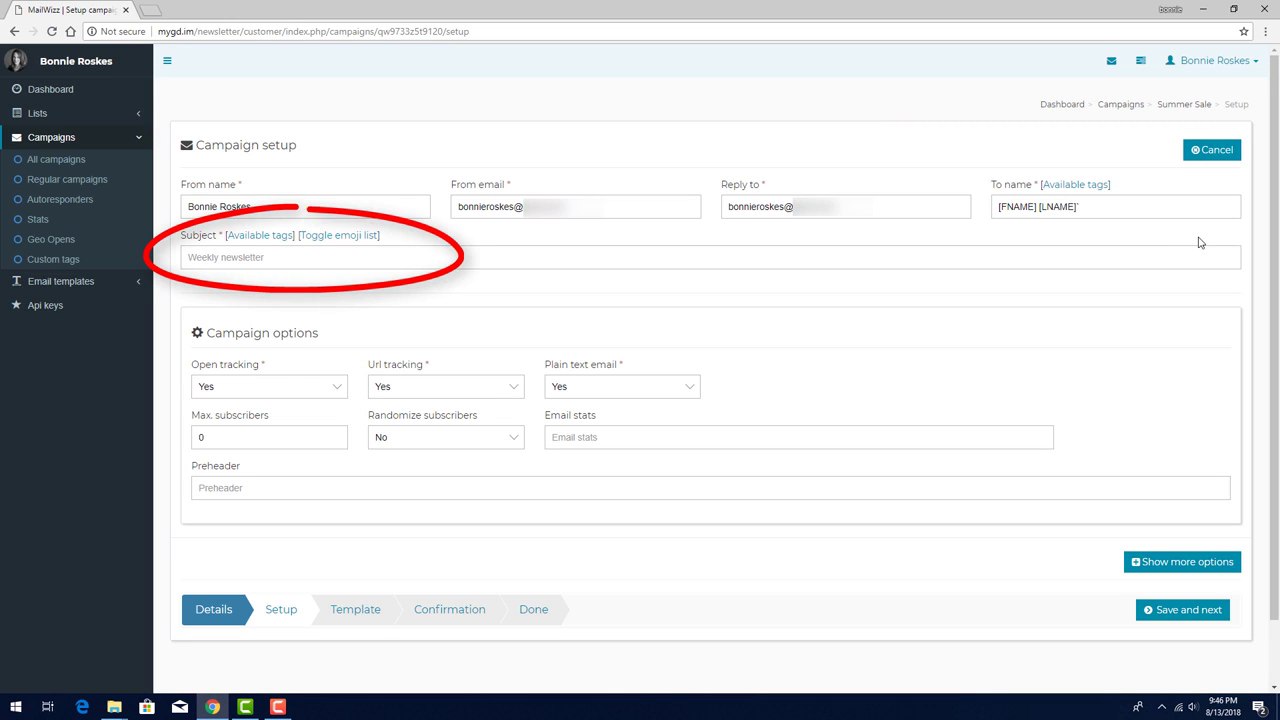
- Enter "All books 50% off!" as the campaign subject
{"action": "left_click", "coordinate": [376, 258]}
{"action": "type", "text": "All books 50% off!"}
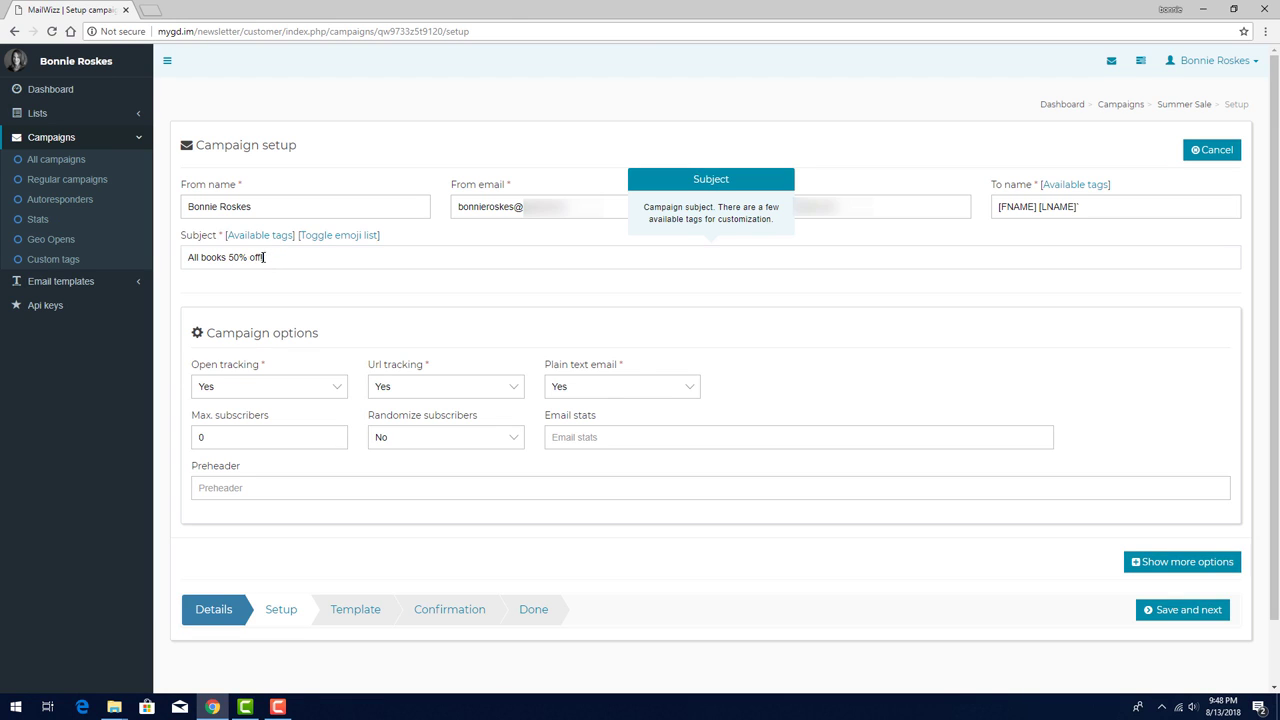
- Try "Special offer just for [LIST_NAME] subscribers!" as the replacement subject and clear the field again
{"action": "left_click_drag", "start_coordinate": [263, 257], "coordinate": [184, 258]}
{"action": "key", "text": "BackSpace"}
{"action": "type", "text": "Special offer just"}
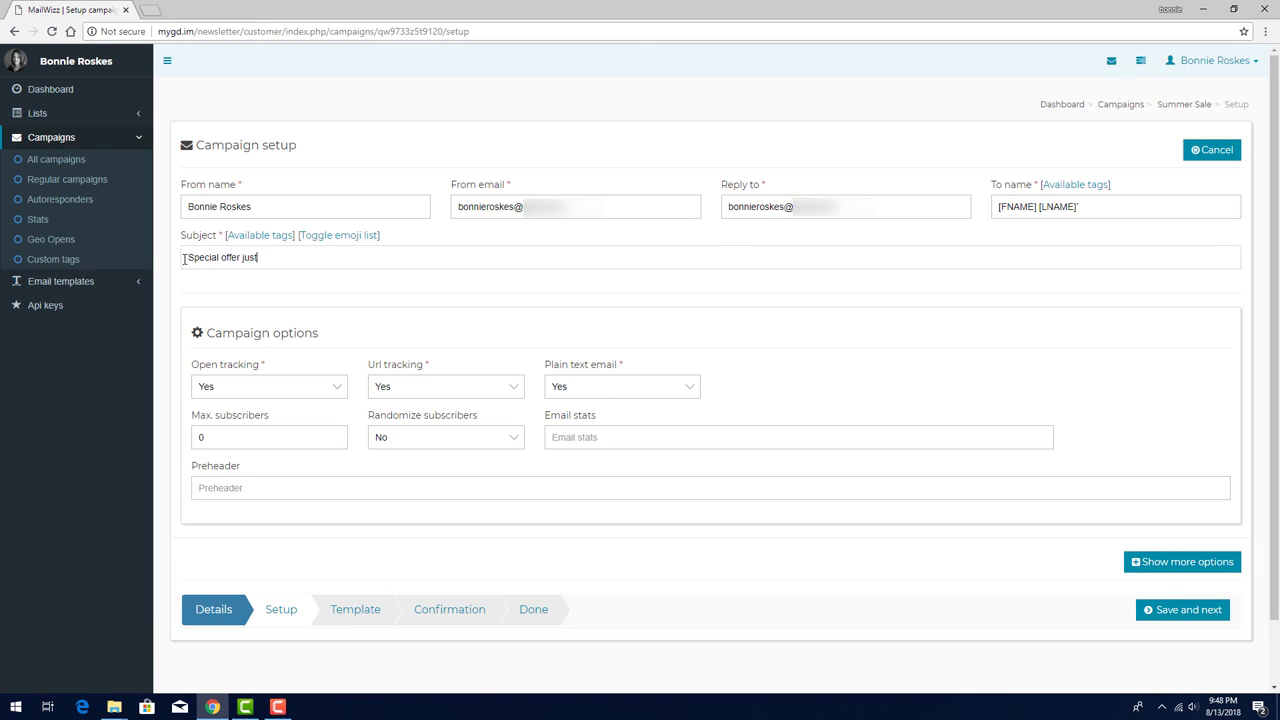
{"action": "type", "text": " for [LIST_NAME] subscribers!"}
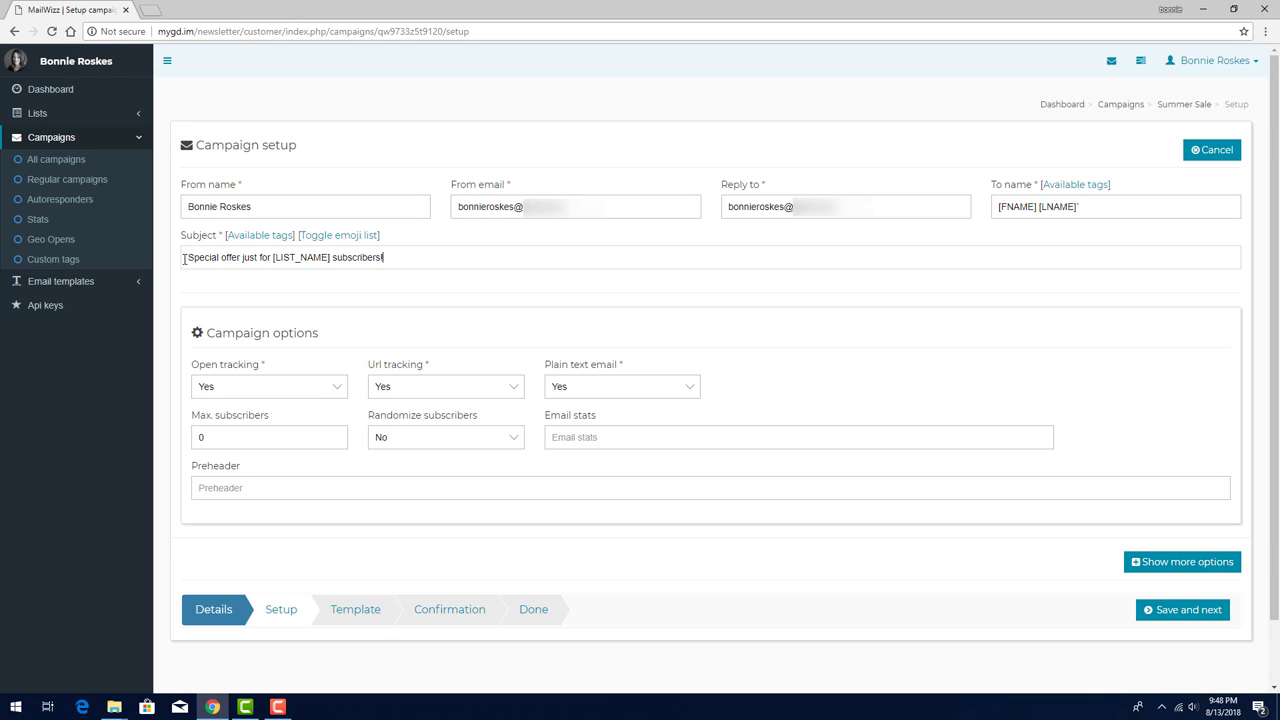
{"action": "key", "text": "ctrl+a"}
{"action": "key", "text": "BackSpace"}
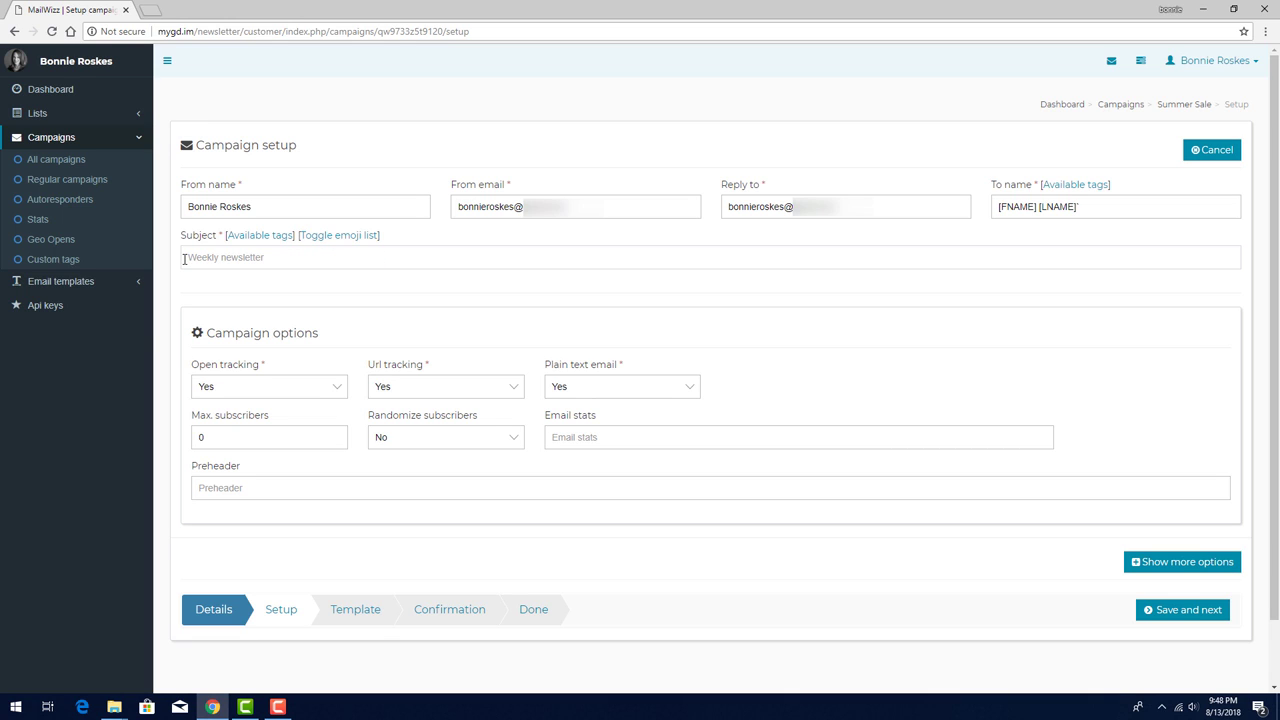
{"action": "key", "text": "F10"}
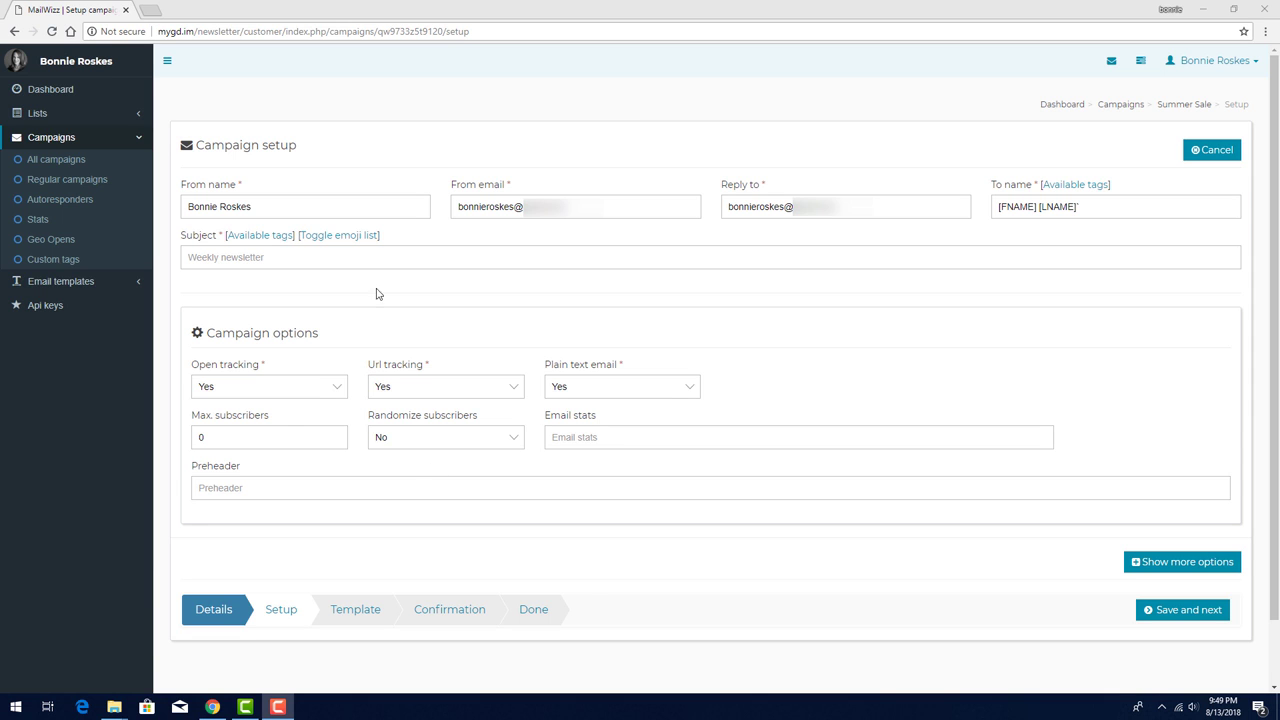
- Copy the [RANDOM_CONTENT:a|b|c] tag from the available tags into the campaign subject
{"action": "left_click", "coordinate": [262, 236]}
{"action": "scroll", "coordinate": [551, 252], "scroll_direction": "down", "scroll_amount": 1}
{"action": "left_click_drag", "start_coordinate": [452, 236], "coordinate": [600, 237]}
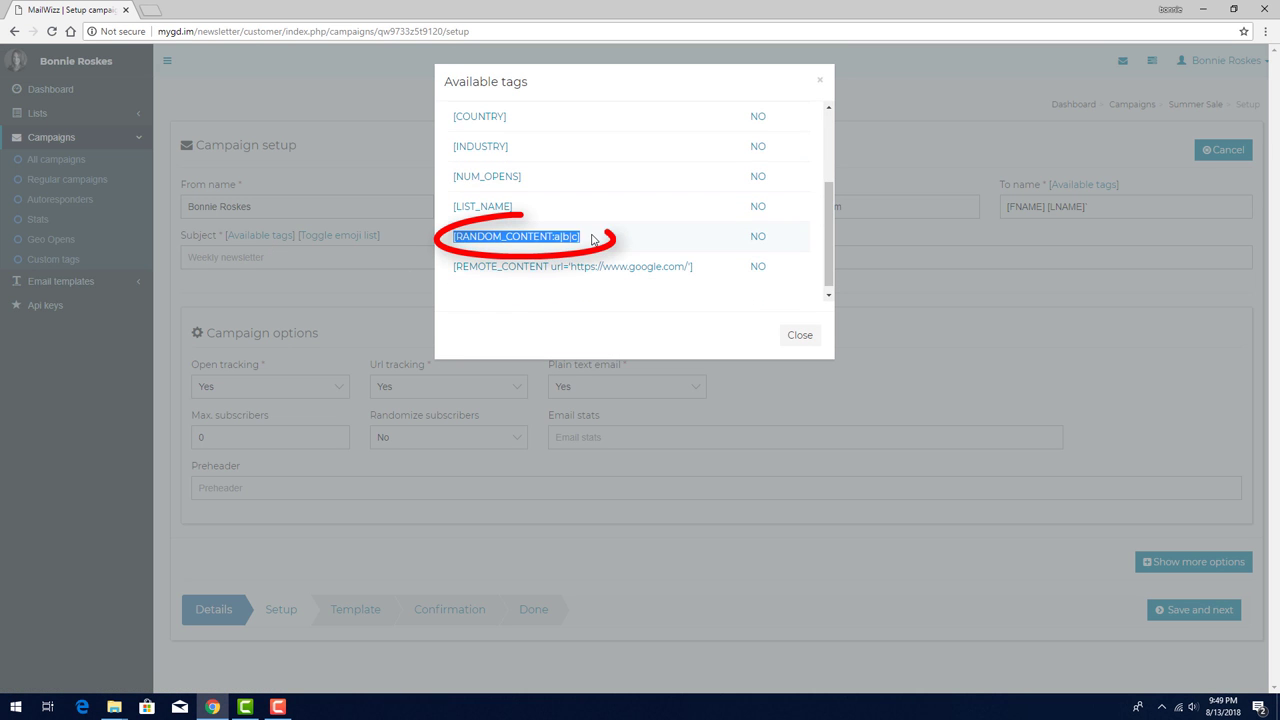
{"action": "key", "text": "ctrl+c"}
{"action": "left_click", "coordinate": [800, 335]}
{"action": "left_click", "coordinate": [377, 257]}
{"action": "key", "text": "ctrl+v"}
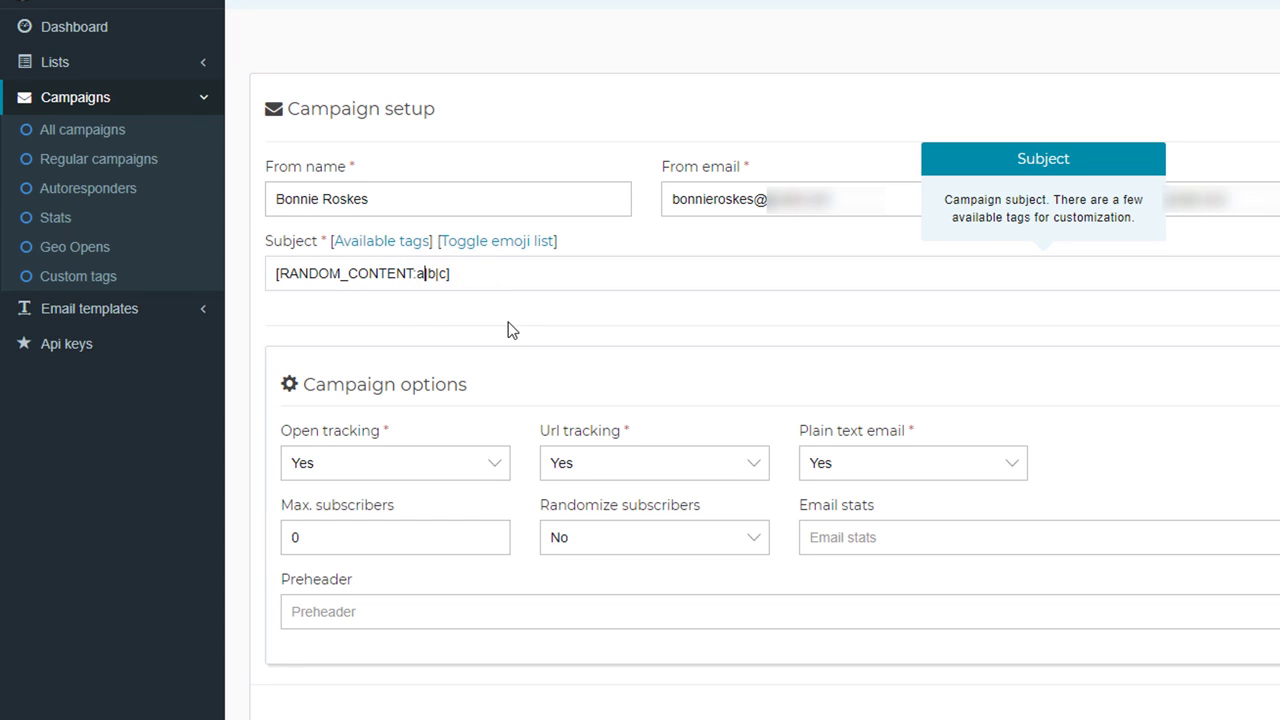
- Replace the random content placeholders a, b and c with "We're having a sale!", "Check out what's on sale!" and "Don't miss these offers!"
{"action": "key", "text": "shift+Left"}
{"action": "type", "text": "We're having a sale!"}
{"action": "key", "text": "Right"}
{"action": "key", "text": "shift+Right"}
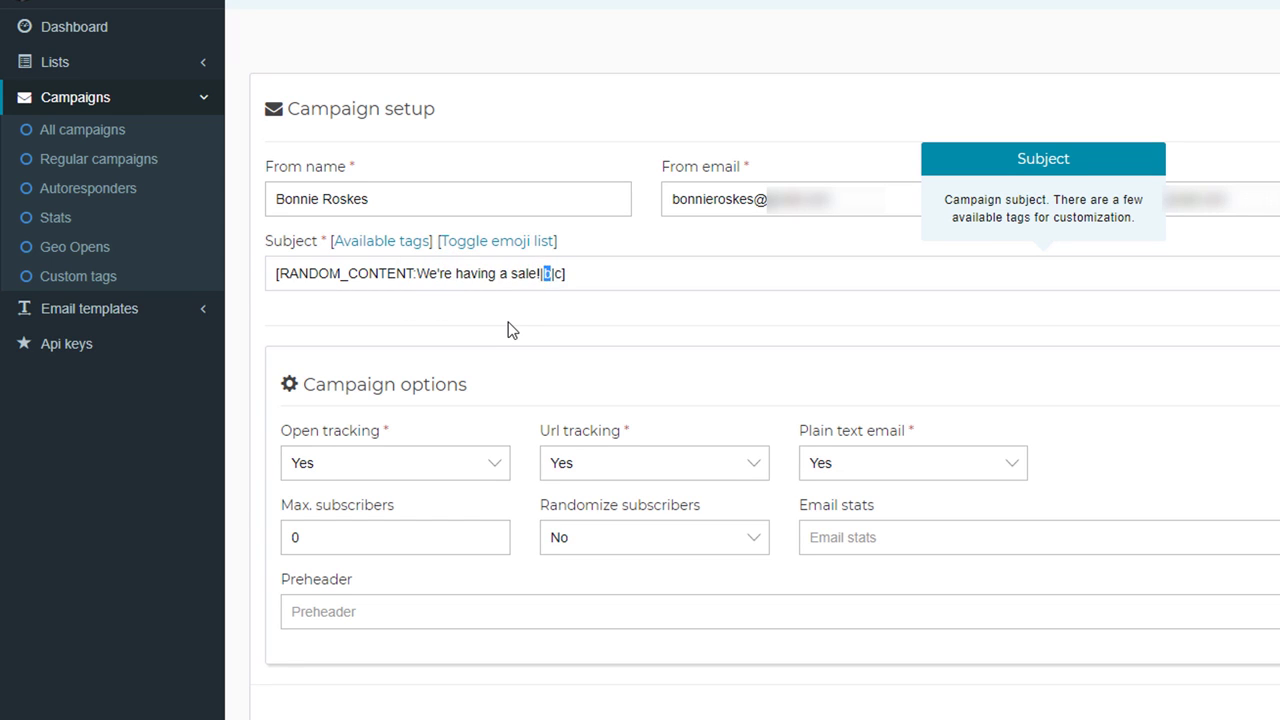
{"action": "type", "text": "Check out what's on sale!|"}
{"action": "key", "text": "Right"}
{"action": "key", "text": "shift+Right"}
{"action": "type", "text": "Don't miss these "}
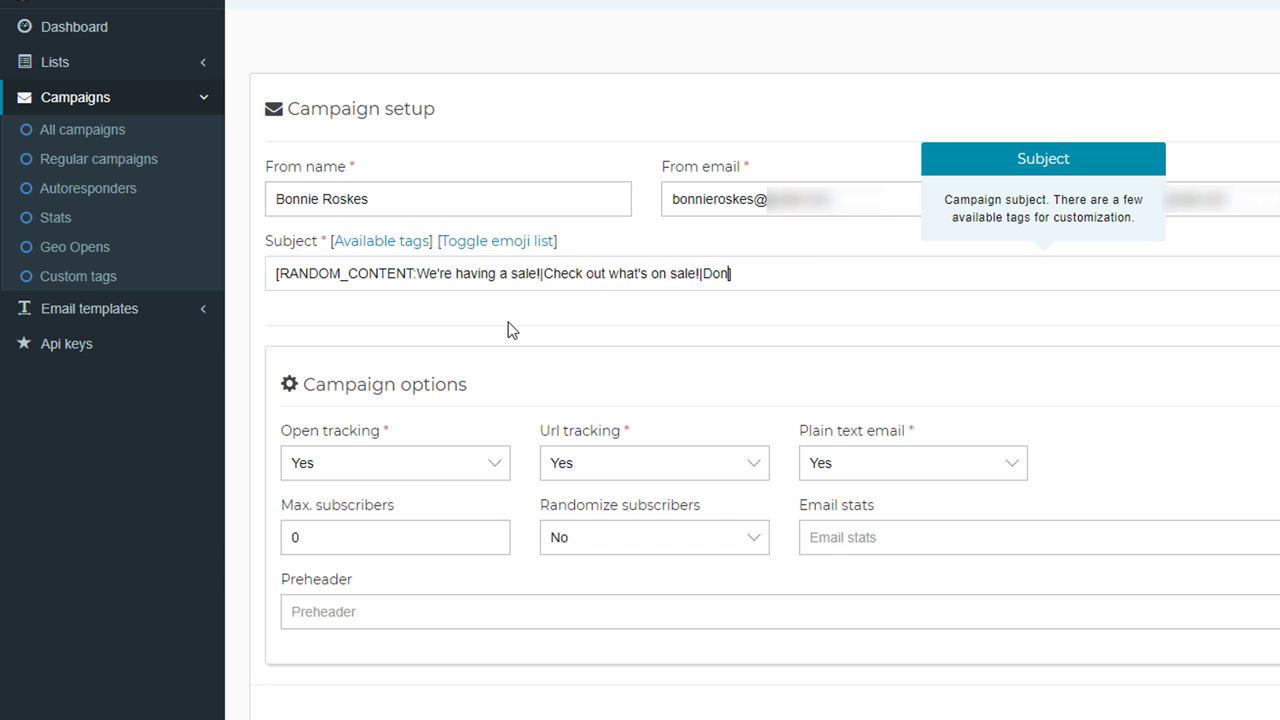
{"action": "type", "text": "offers!"}
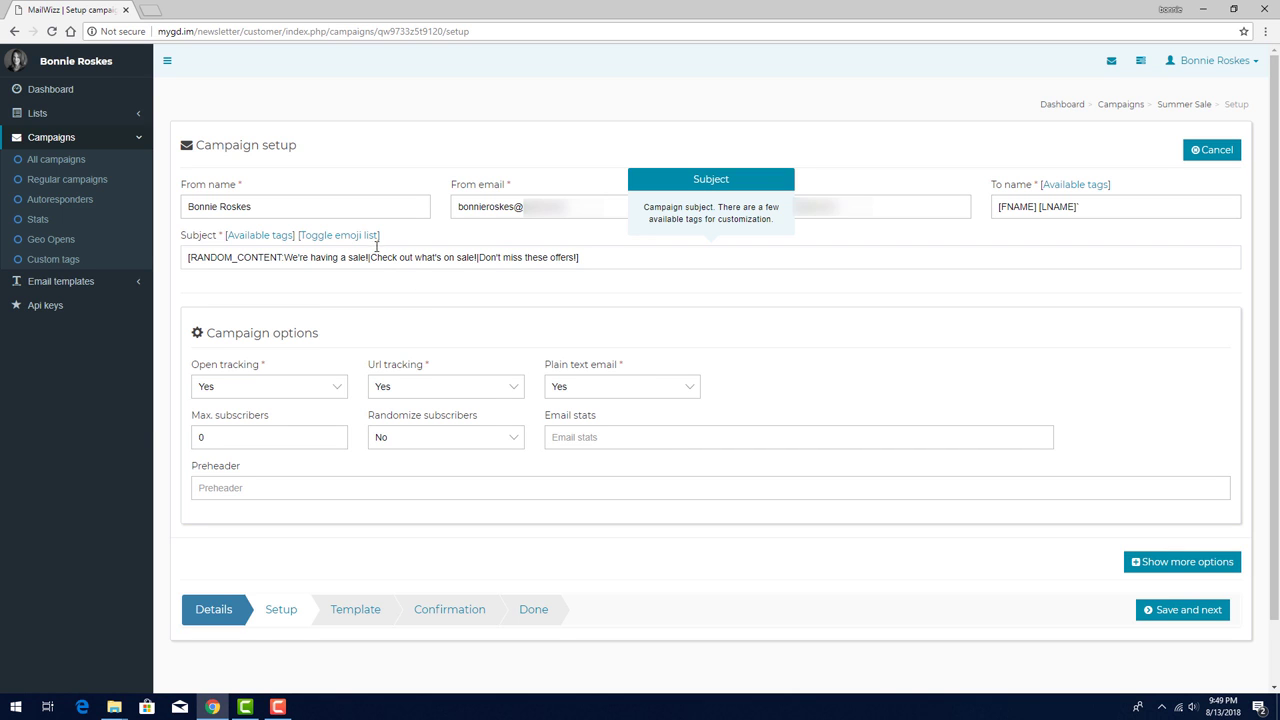
- View the emoji list available for the subject line and hide it again
{"action": "left_click", "coordinate": [342, 240]}
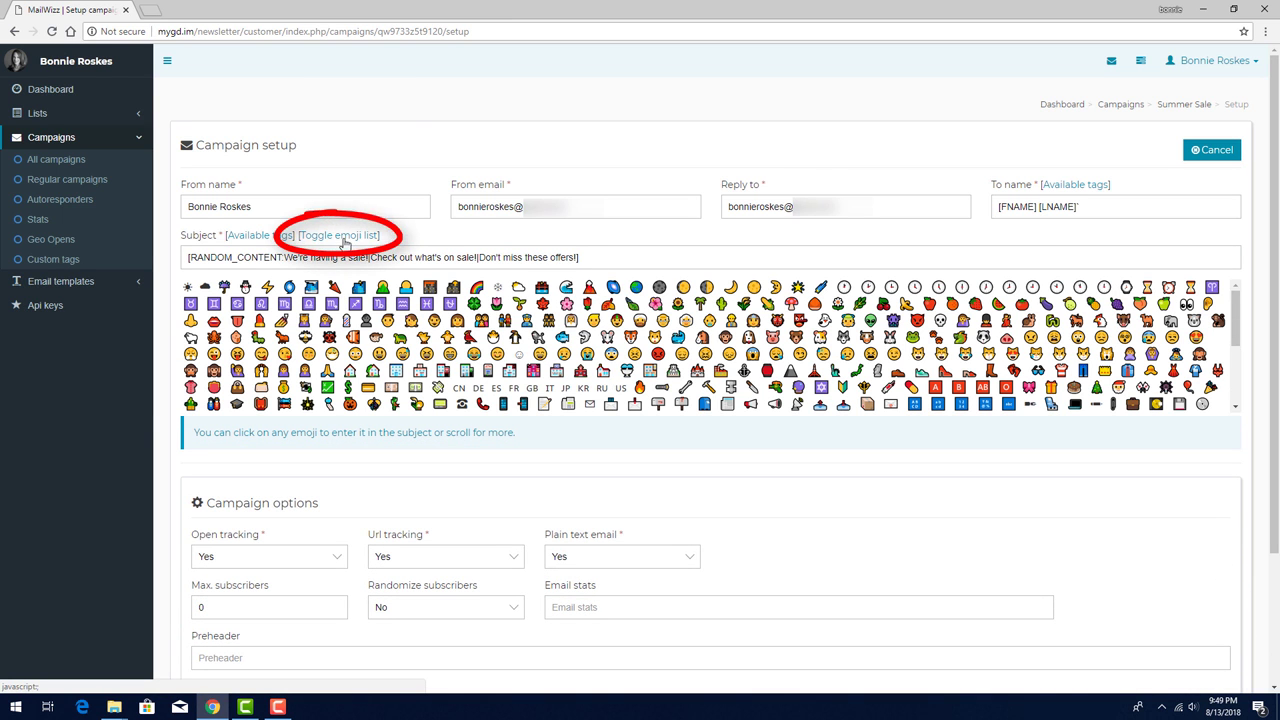
{"action": "left_click", "coordinate": [342, 236]}
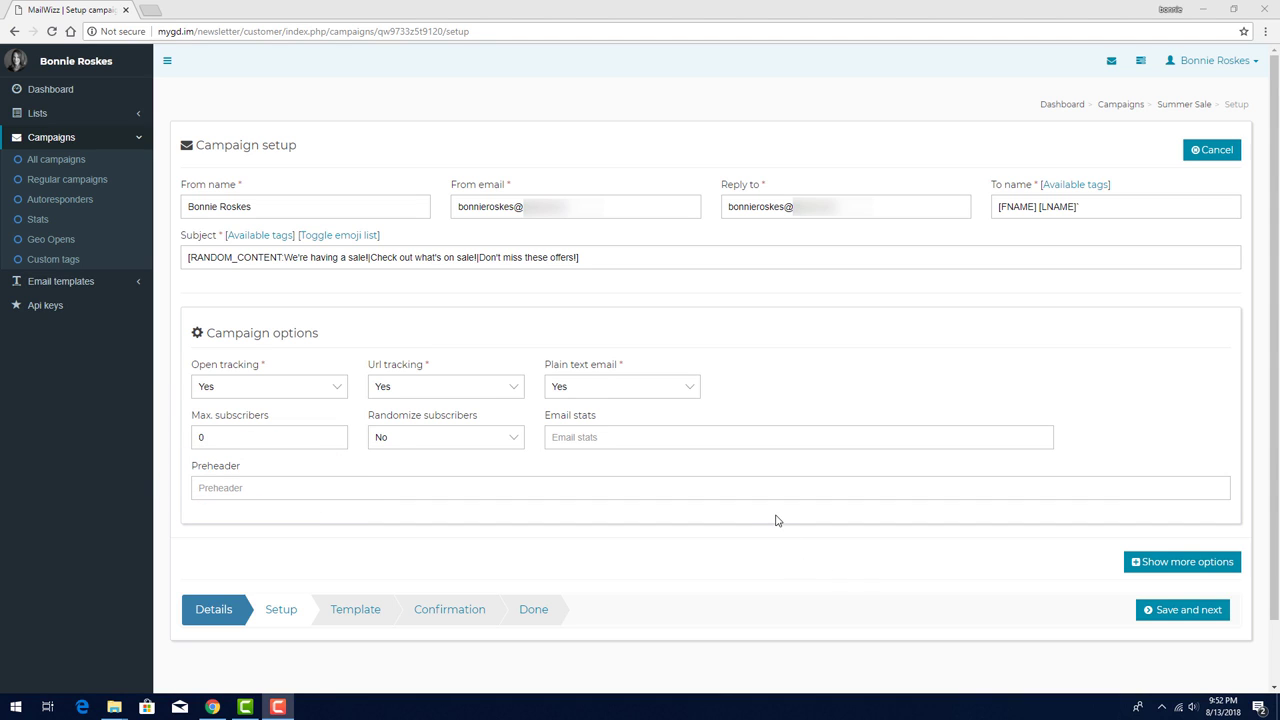
- Enter "Super Secret Sale, for out best customers only!" as the campaign preheader
{"action": "left_click", "coordinate": [513, 488]}
{"action": "type", "text": "Super Se"}
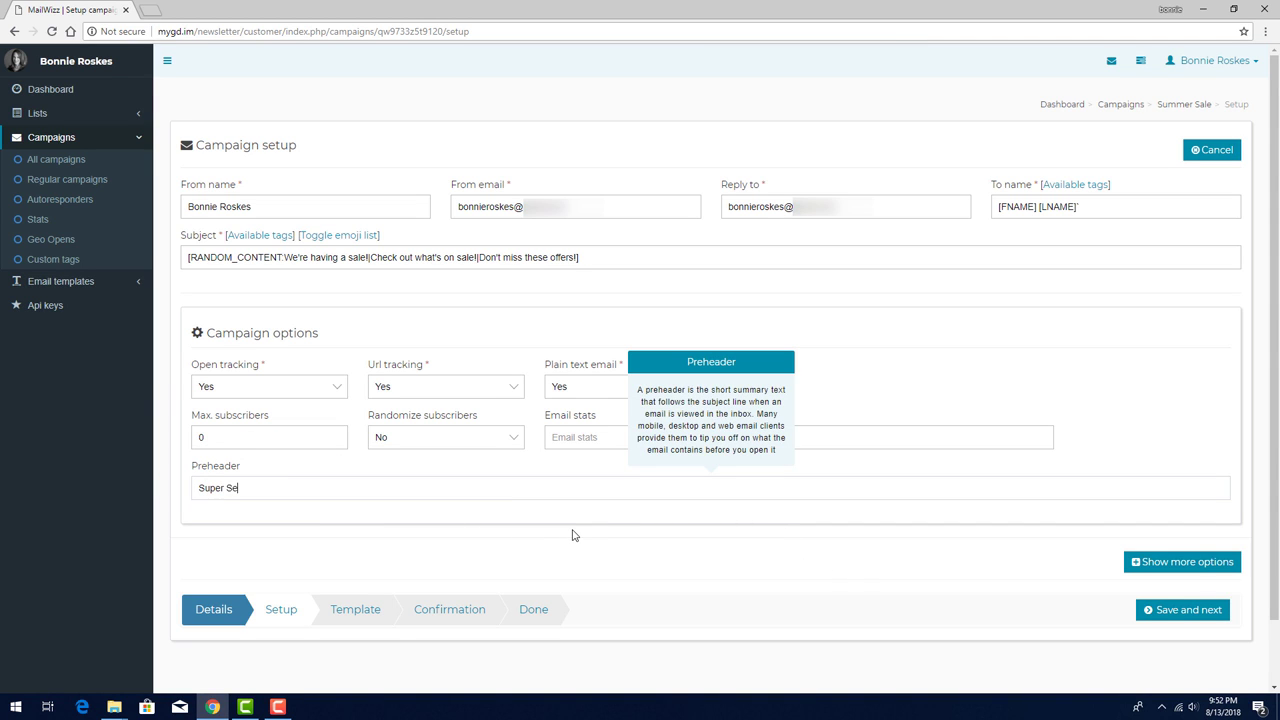
{"action": "type", "text": "cret Sale, for out best customers only!"}
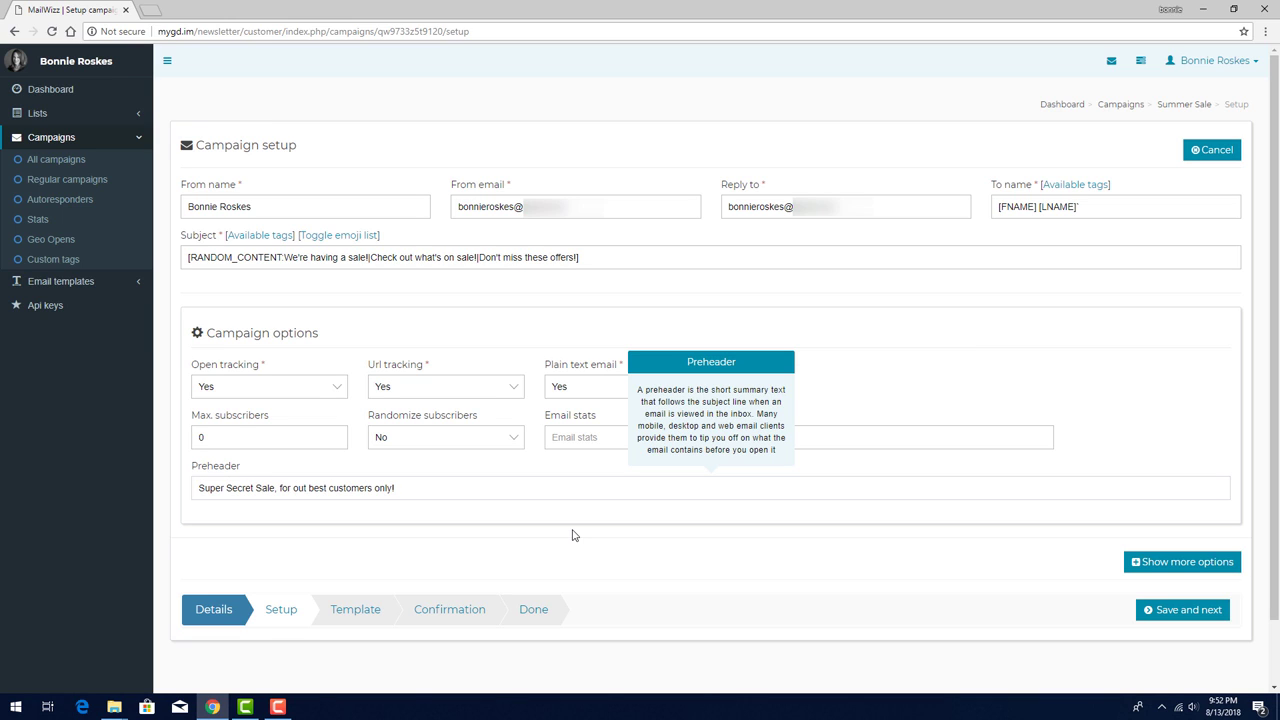
{"action": "left_click", "coordinate": [641, 535]}
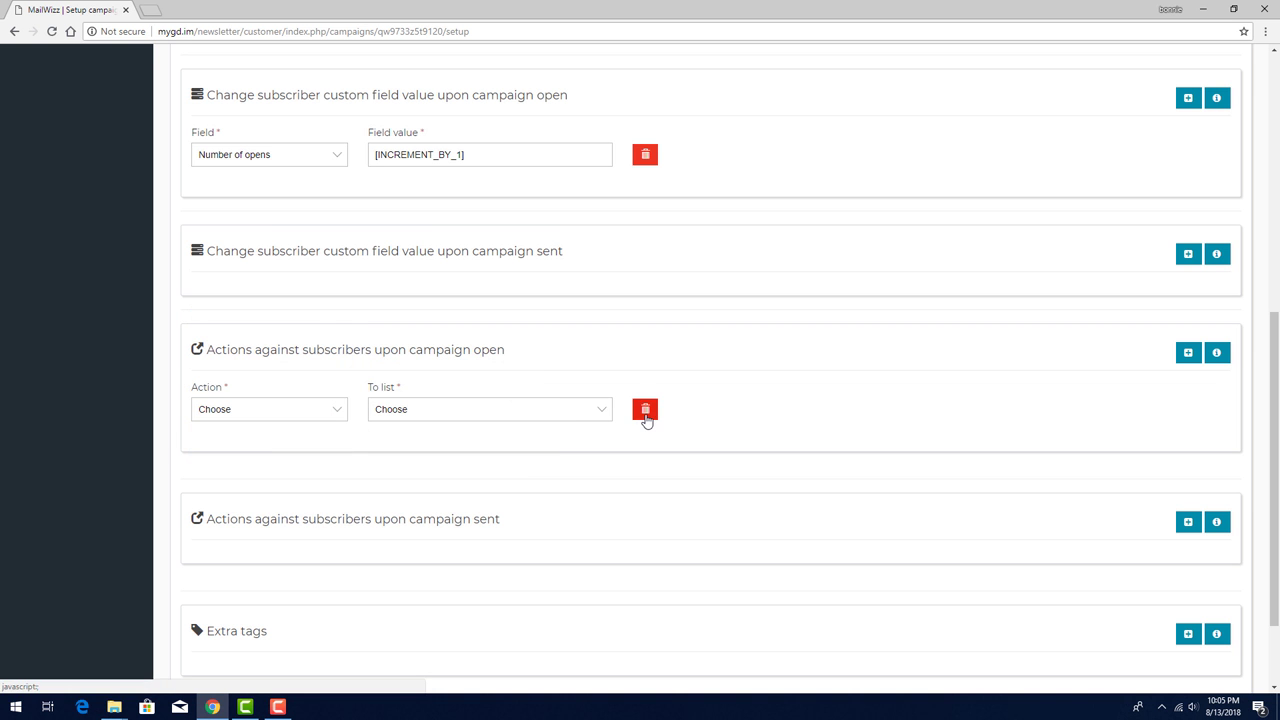
- Remove the empty action against subscribers upon campaign open and save the campaign setup to continue to the template
{"action": "left_click", "coordinate": [646, 420]}
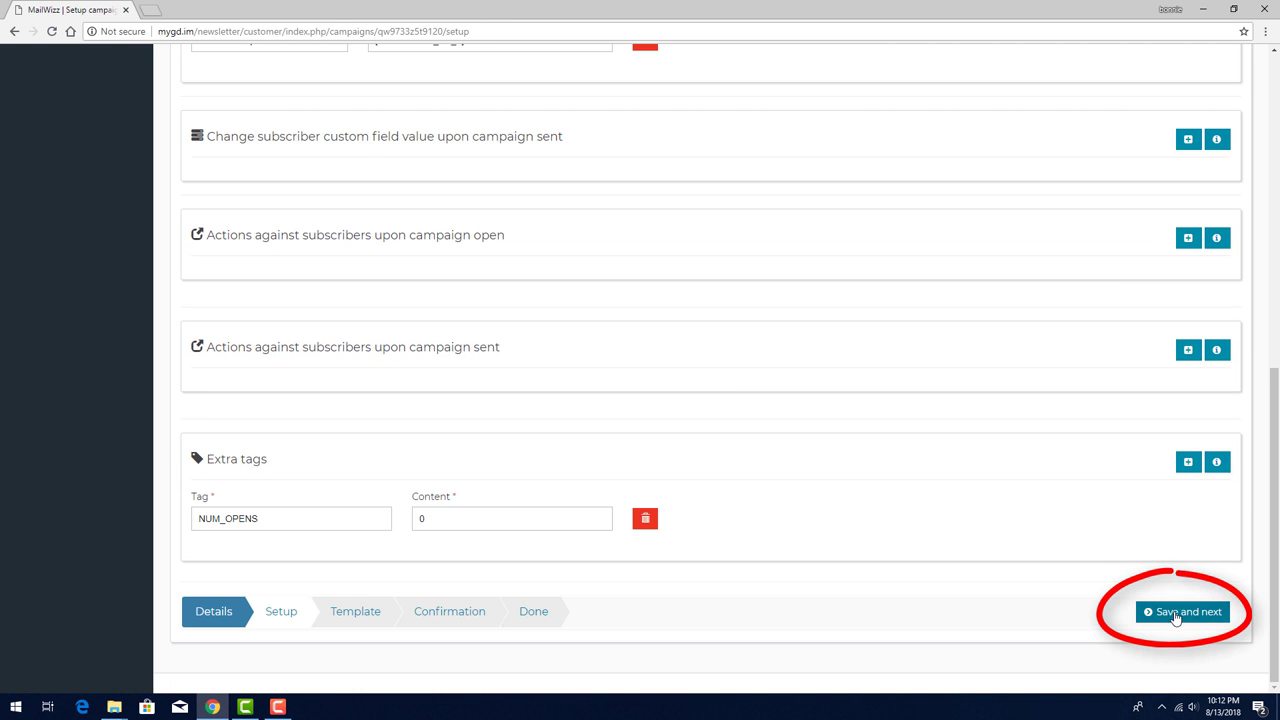
{"action": "left_click", "coordinate": [1176, 614]}
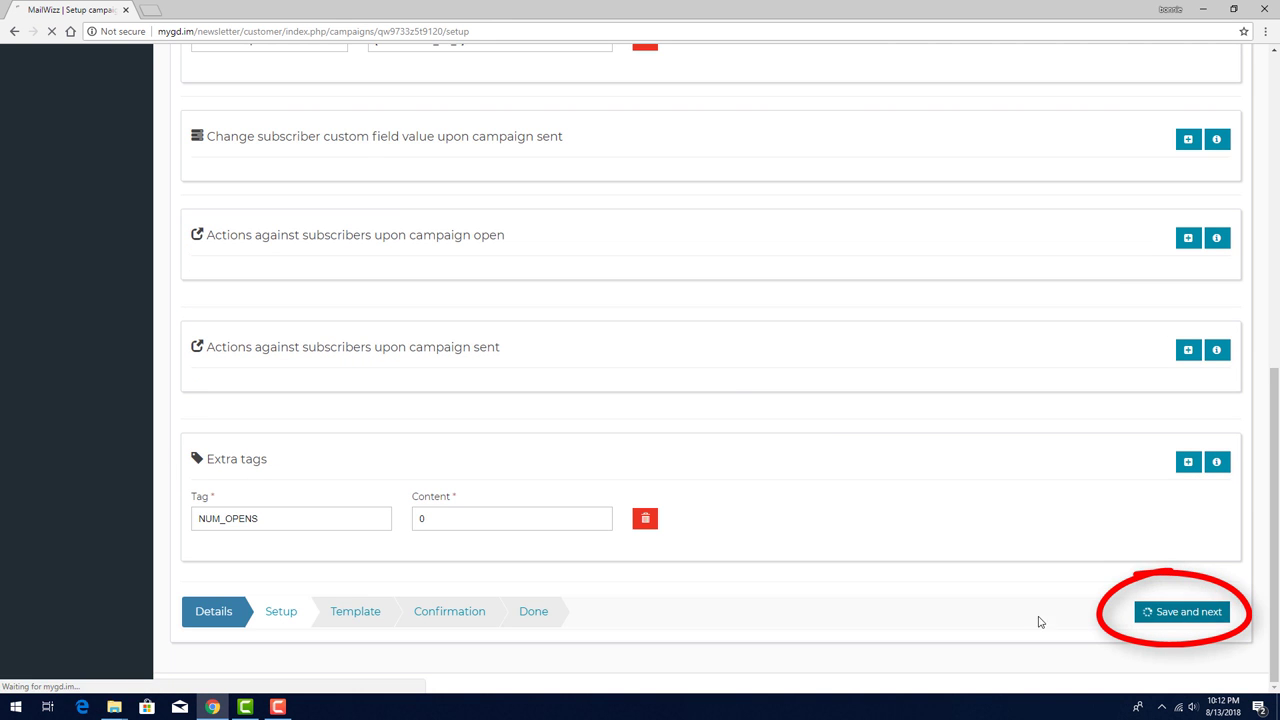